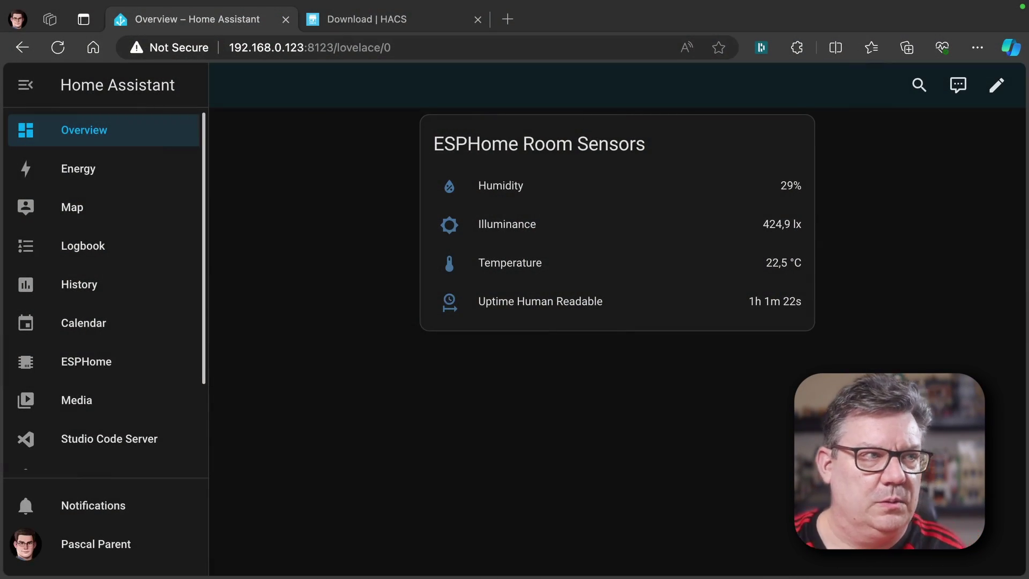
Step: Read the HACS OS/Supervised download steps and wget command, then return to the Overview dashboard
{"action": "left_click", "coordinate": [380, 16]}
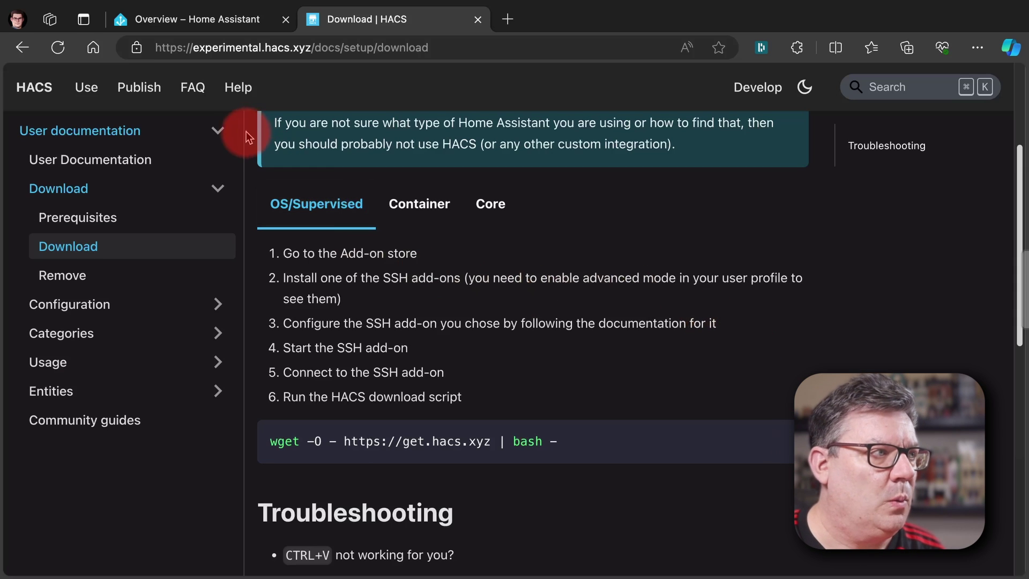
{"action": "left_click", "coordinate": [224, 22]}
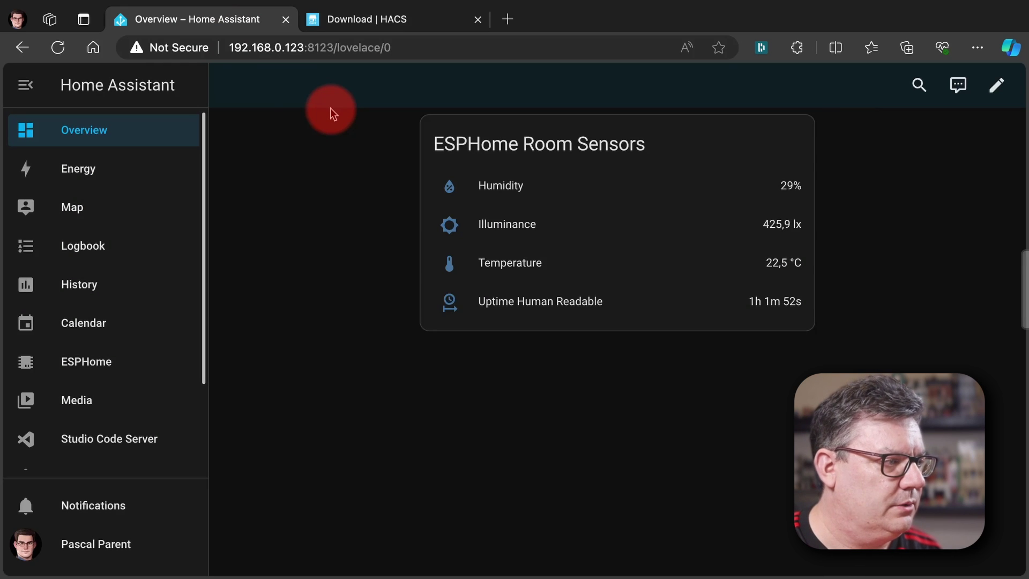
Step: Open the Advanced SSH & Web Terminal add-on's info page from Settings > Add-ons
{"action": "scroll", "coordinate": [76, 437], "scroll_direction": "down", "scroll_amount": 2}
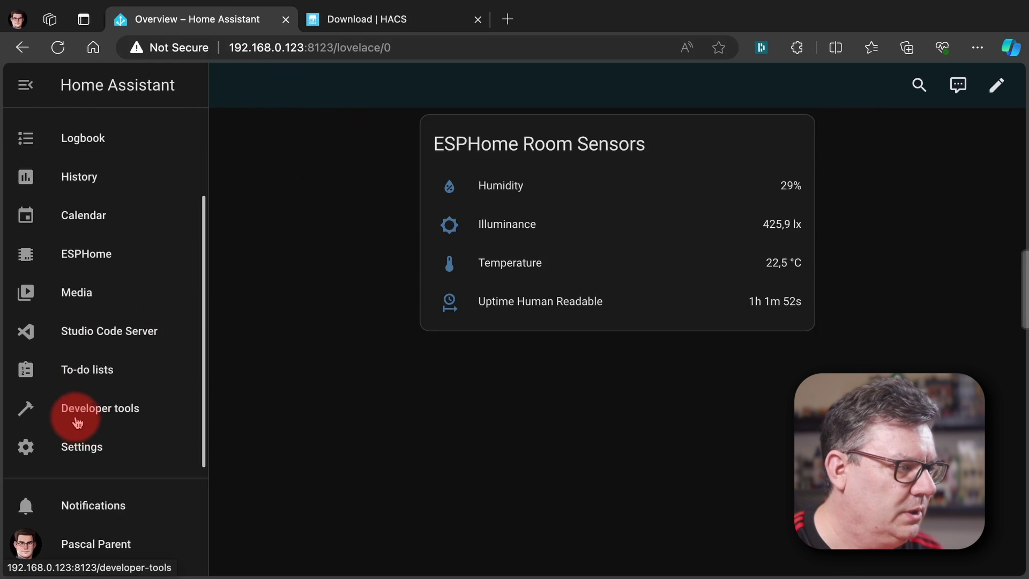
{"action": "left_click", "coordinate": [91, 449]}
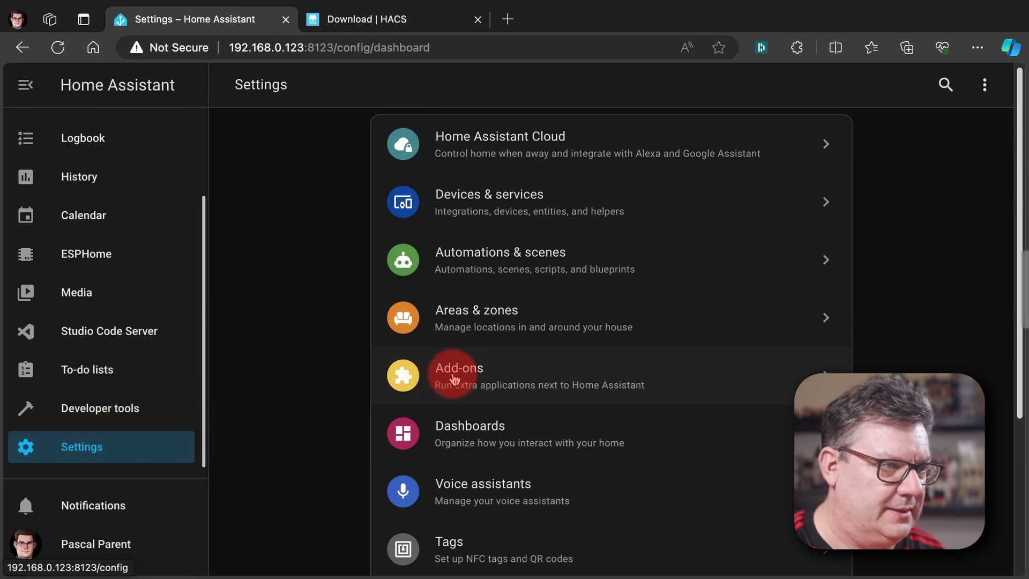
{"action": "left_click", "coordinate": [527, 378]}
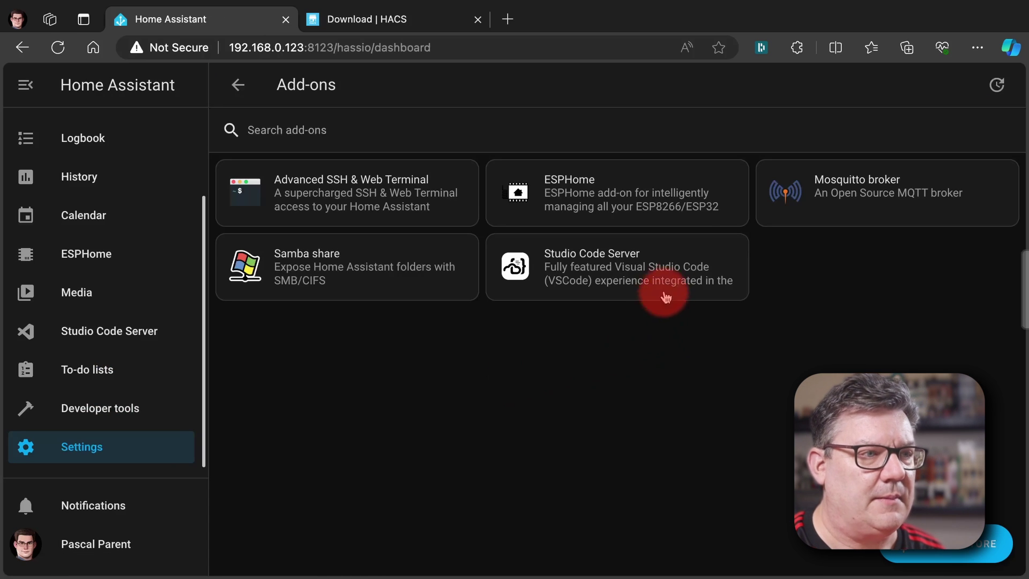
{"action": "left_click", "coordinate": [323, 204]}
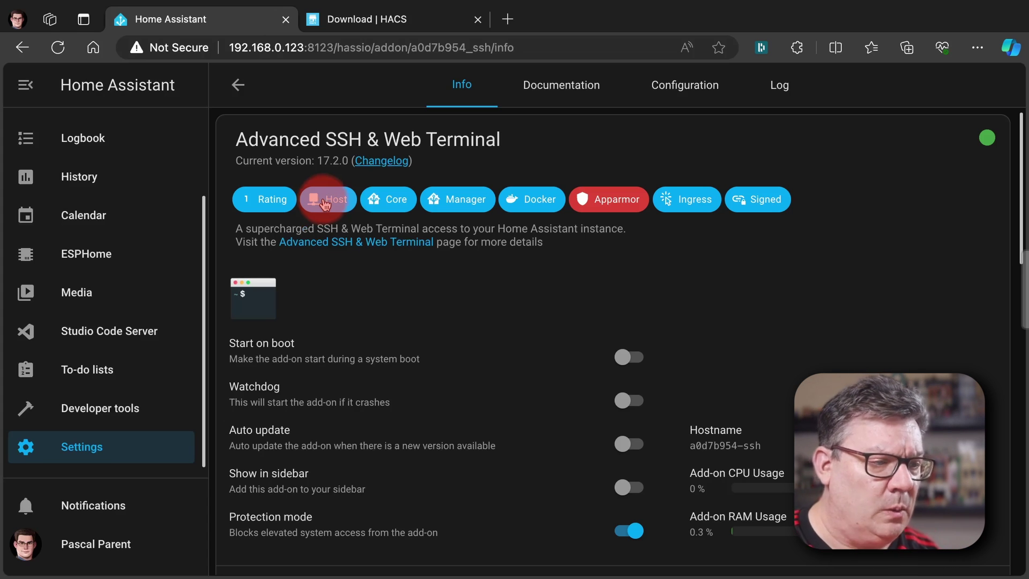
{"action": "scroll", "coordinate": [381, 385], "scroll_direction": "down", "scroll_amount": 2}
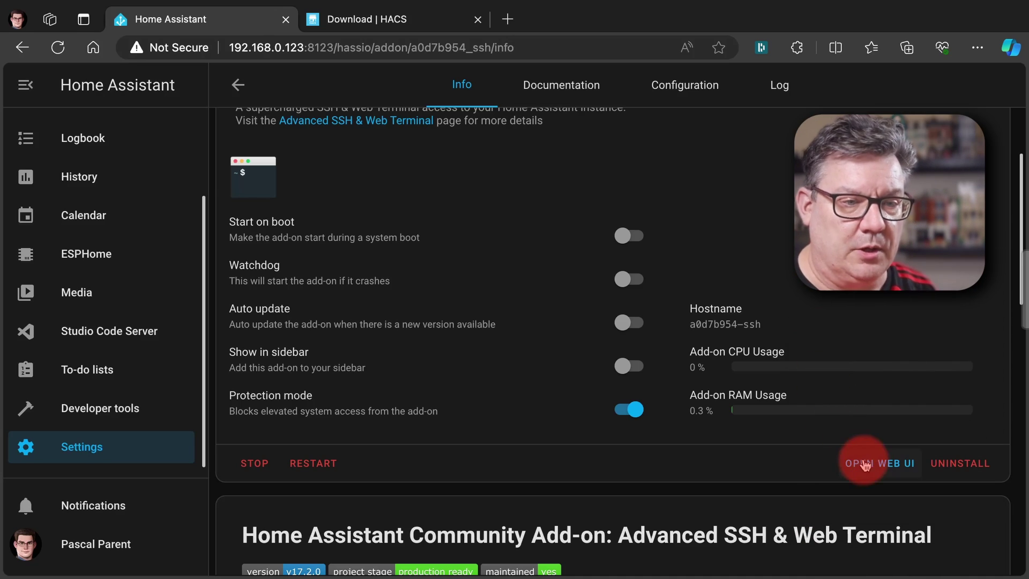
{"action": "left_click", "coordinate": [863, 526]}
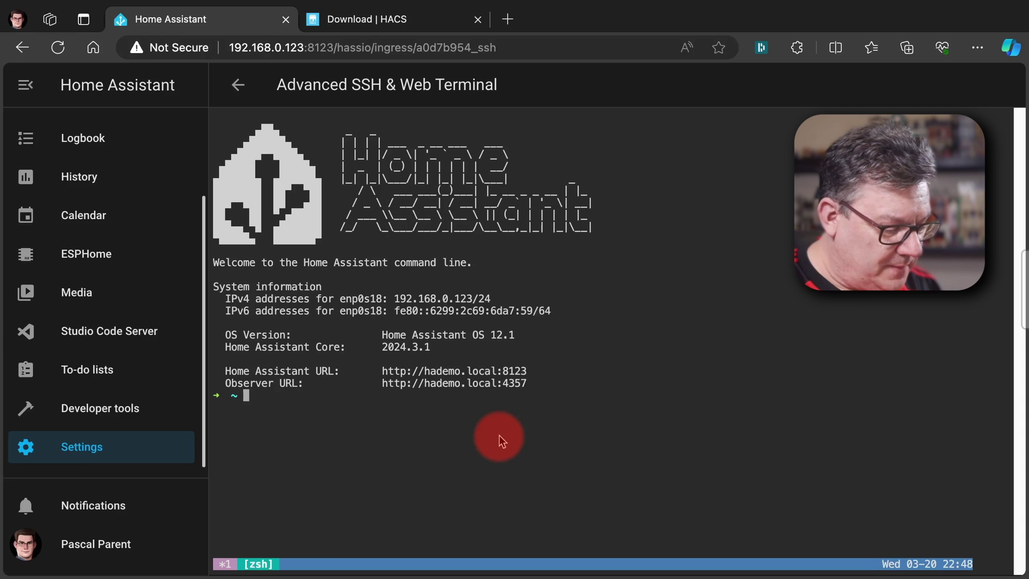
{"action": "type", "text": "wget -O - https://get.hacs.xyz | bash -"}
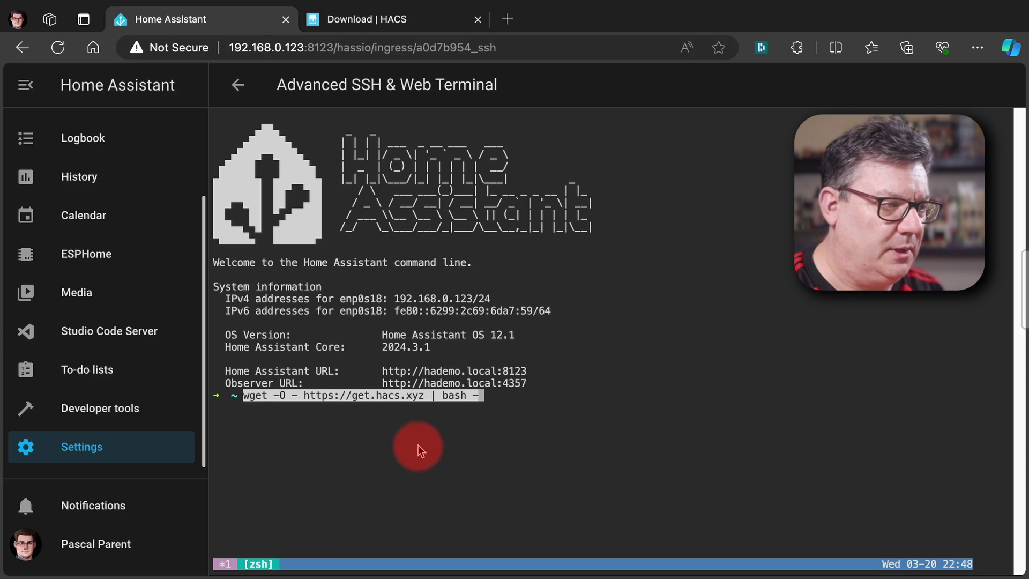
{"action": "left_click_drag", "start_coordinate": [244, 396], "coordinate": [420, 435]}
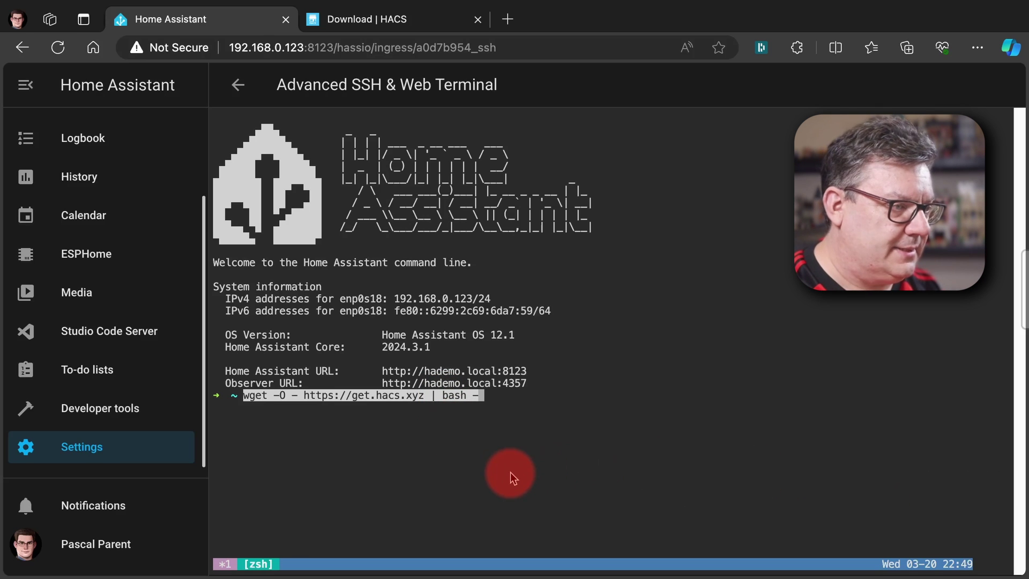
Step: Run the pasted HACS download script until it reports Installation complete
{"action": "key", "text": "Return"}
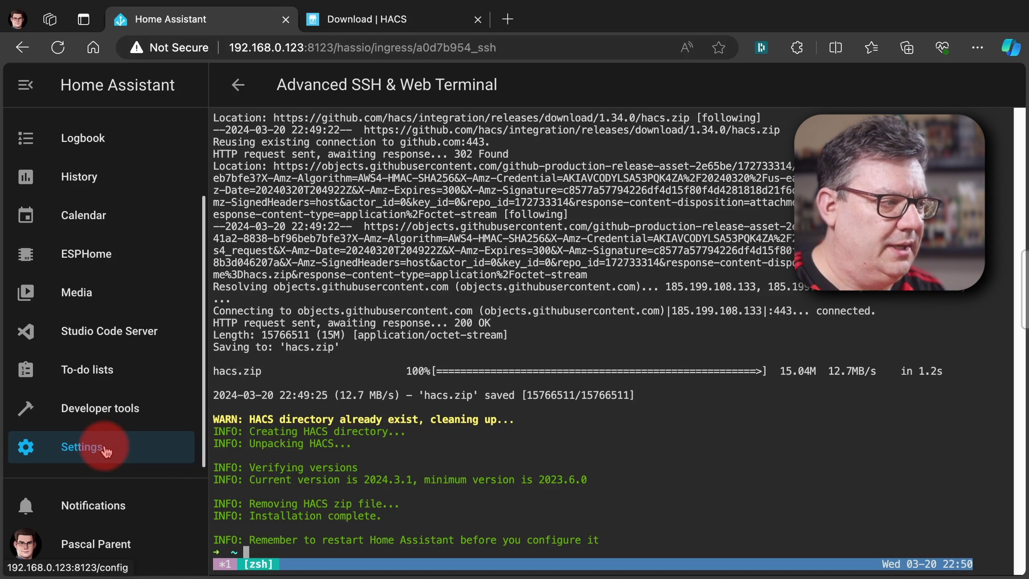
Step: In Developer tools, check the configuration and restart Home Assistant
{"action": "left_click", "coordinate": [106, 412]}
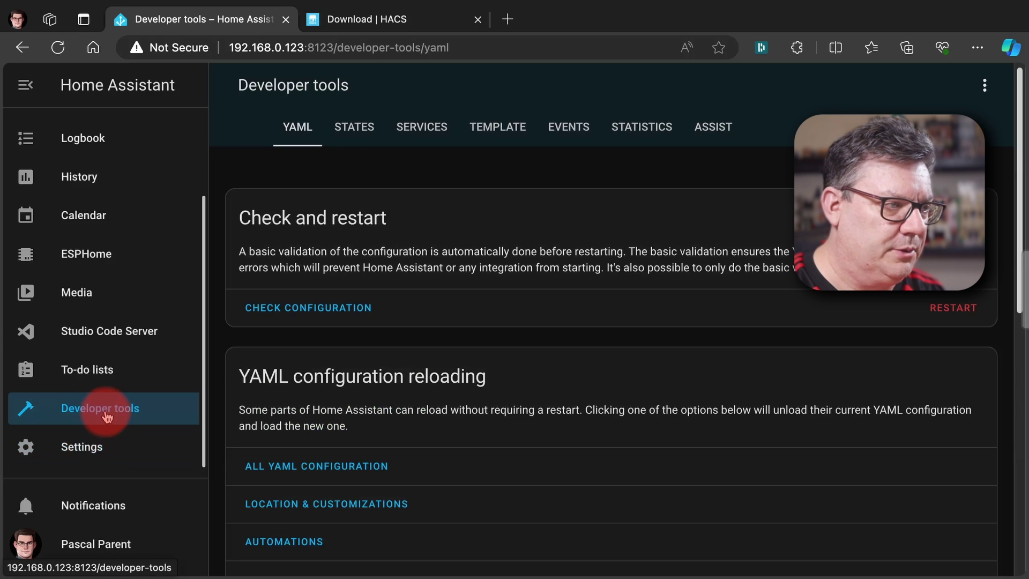
{"action": "left_click", "coordinate": [293, 319]}
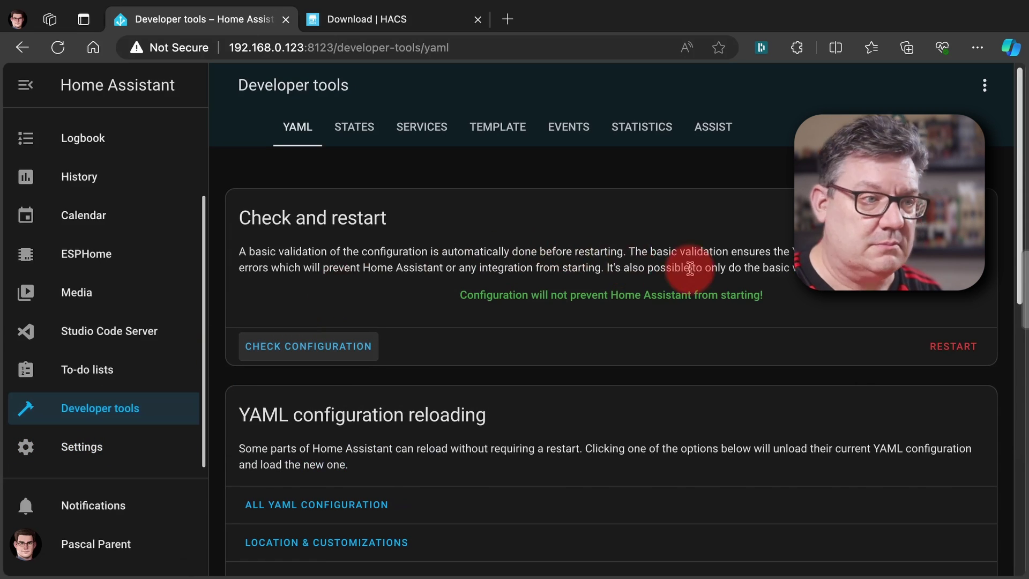
{"action": "left_click", "coordinate": [943, 345]}
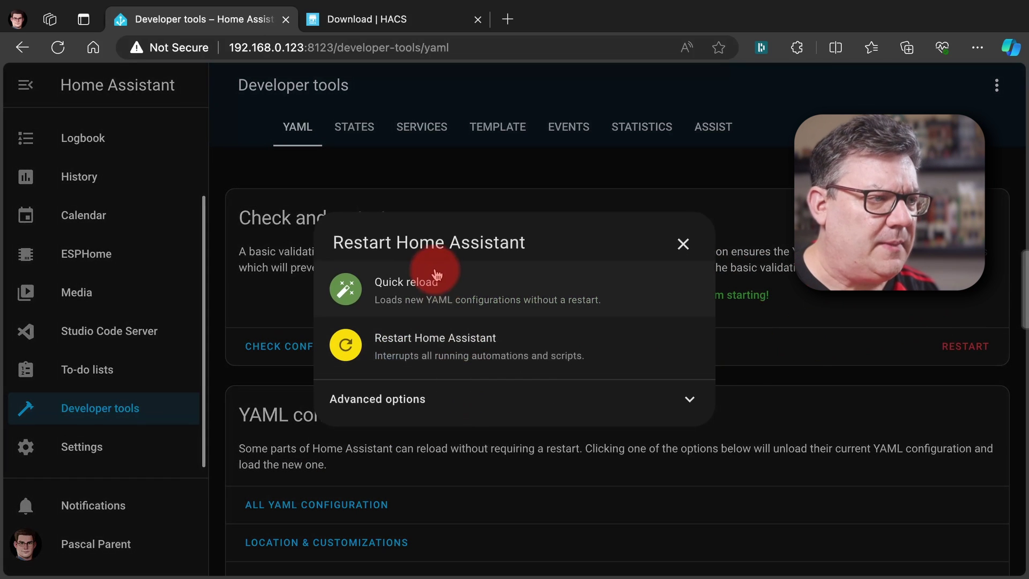
{"action": "left_click", "coordinate": [419, 360]}
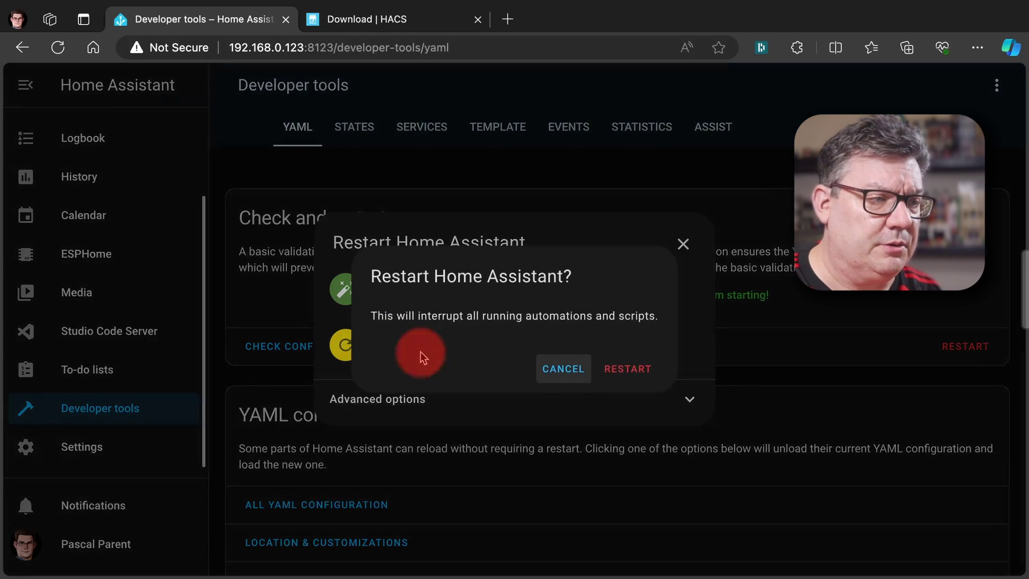
{"action": "left_click", "coordinate": [629, 369]}
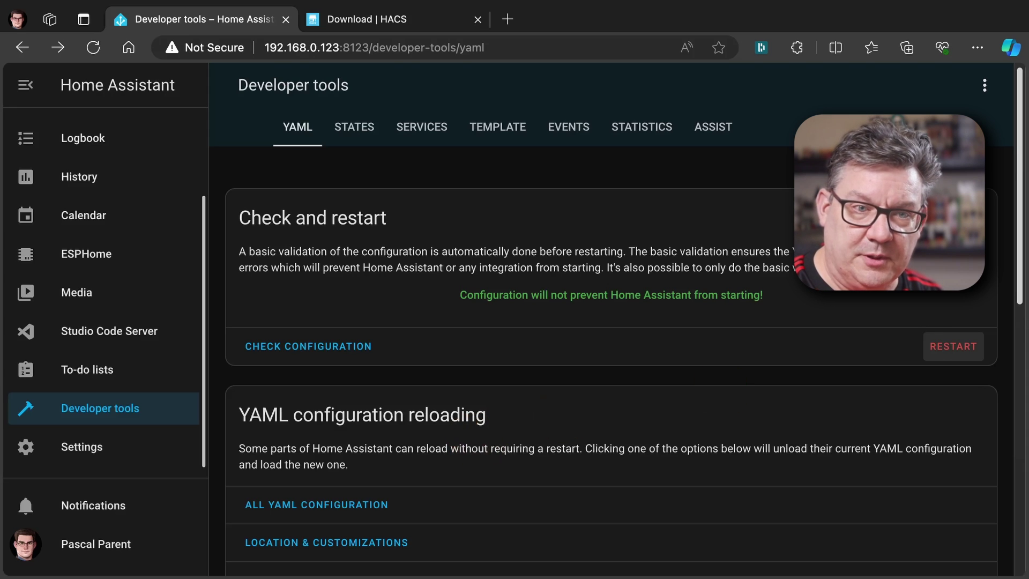
Step: Restart Home Assistant a second time and confirm it has started
{"action": "left_click", "coordinate": [940, 348]}
{"action": "left_click", "coordinate": [485, 349]}
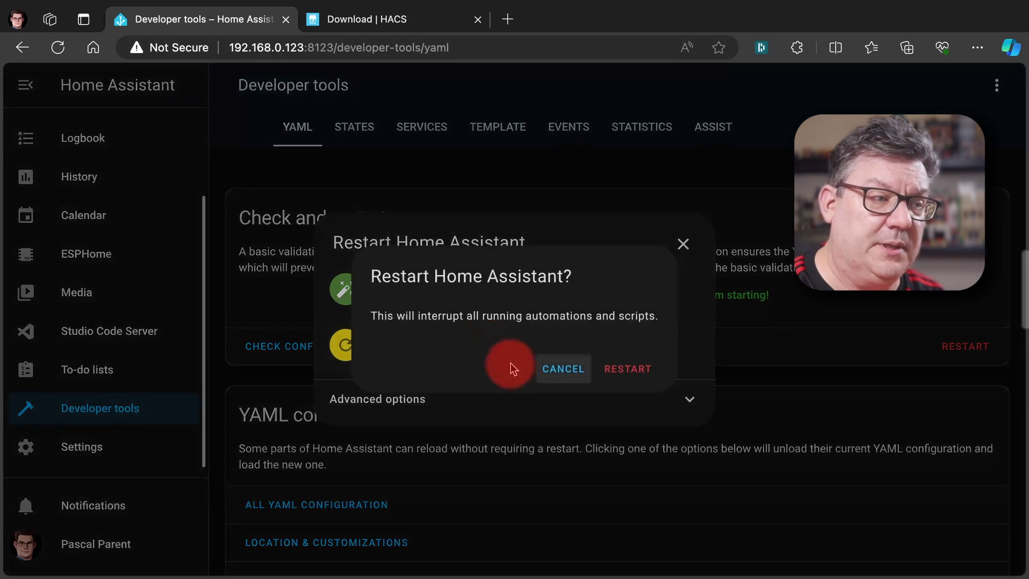
{"action": "left_click", "coordinate": [619, 371]}
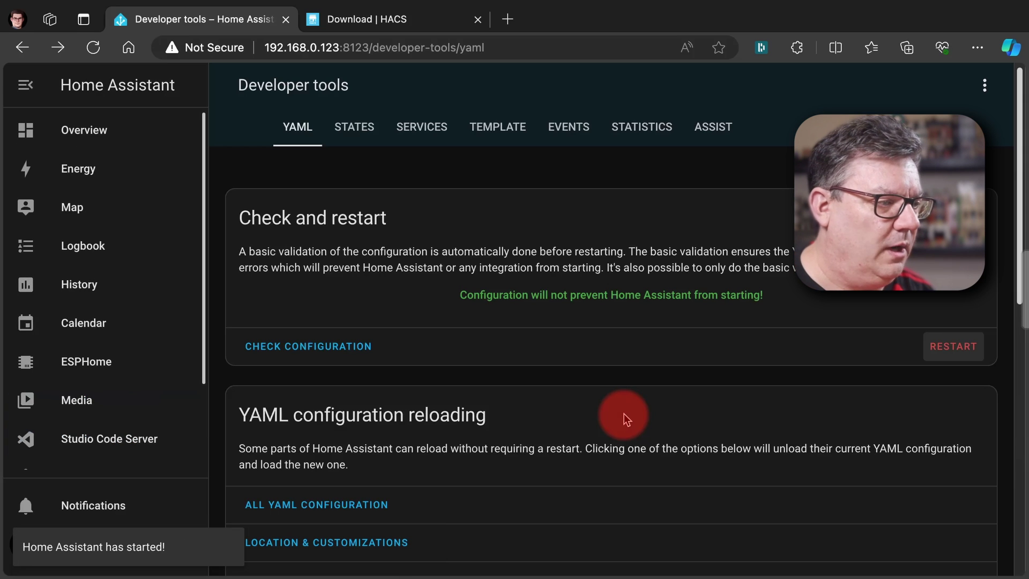
{"action": "scroll", "coordinate": [145, 370], "scroll_direction": "down", "scroll_amount": 2}
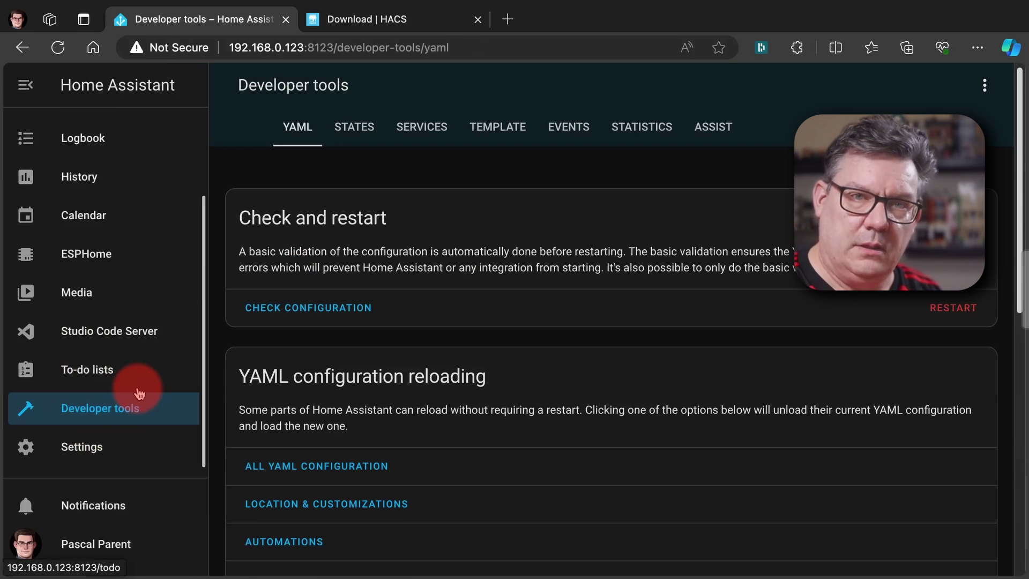
Step: Under Devices & services, add an integration, search 'hac' and select HACS
{"action": "left_click", "coordinate": [90, 449]}
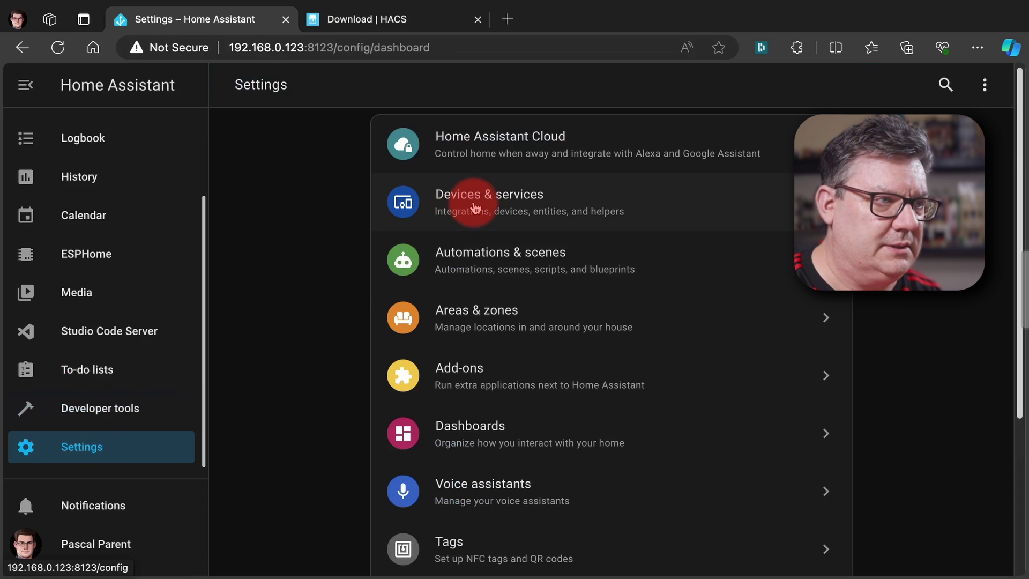
{"action": "left_click", "coordinate": [475, 208]}
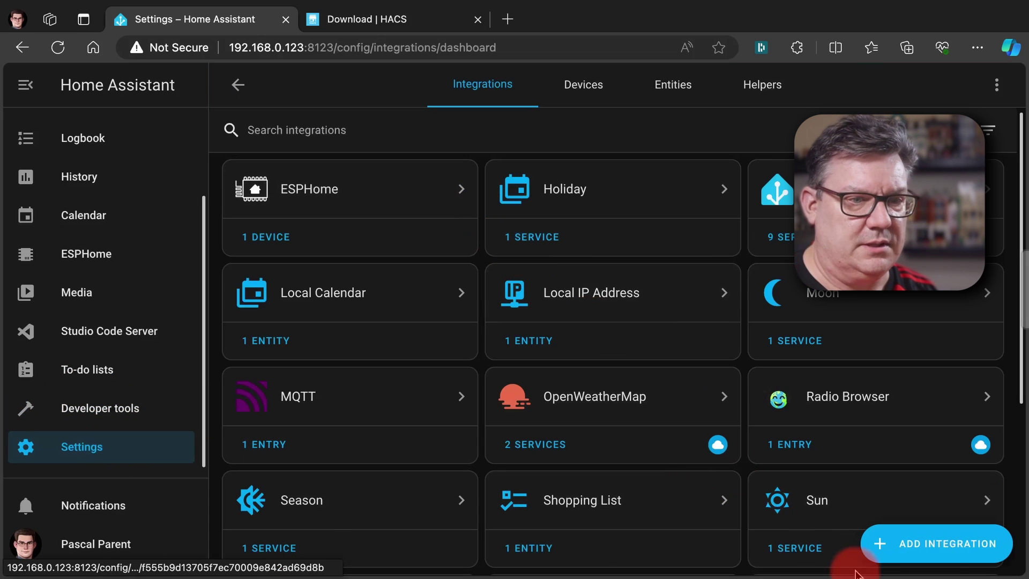
{"action": "left_click", "coordinate": [930, 548]}
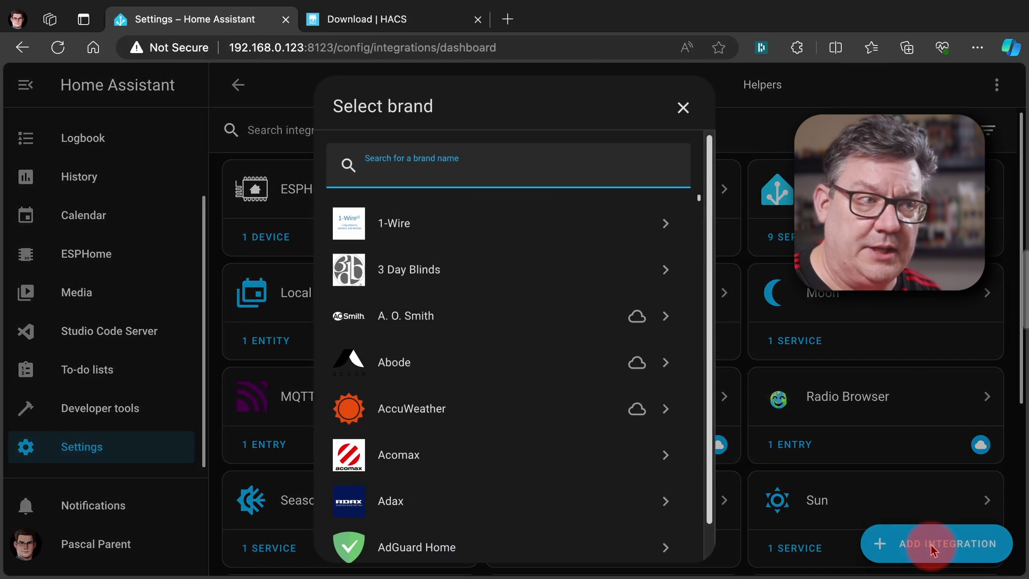
{"action": "type", "text": "hacs"}
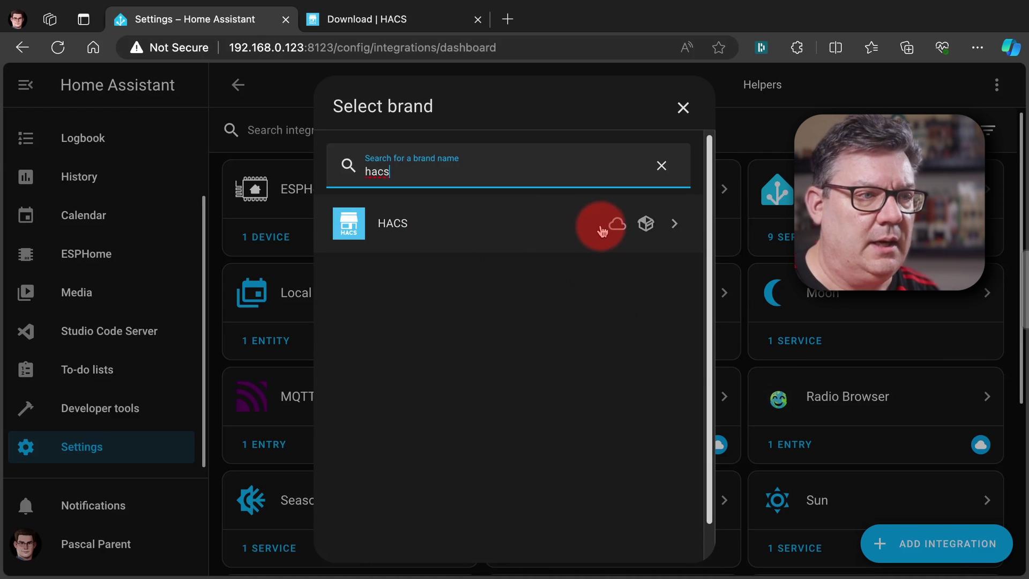
{"action": "mouse_move", "coordinate": [650, 227]}
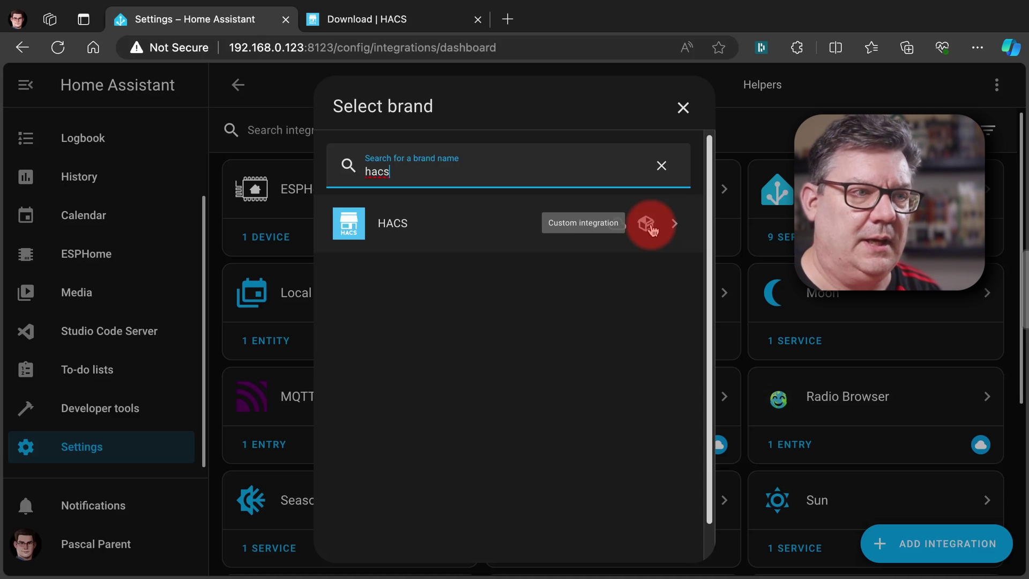
{"action": "left_click", "coordinate": [490, 221]}
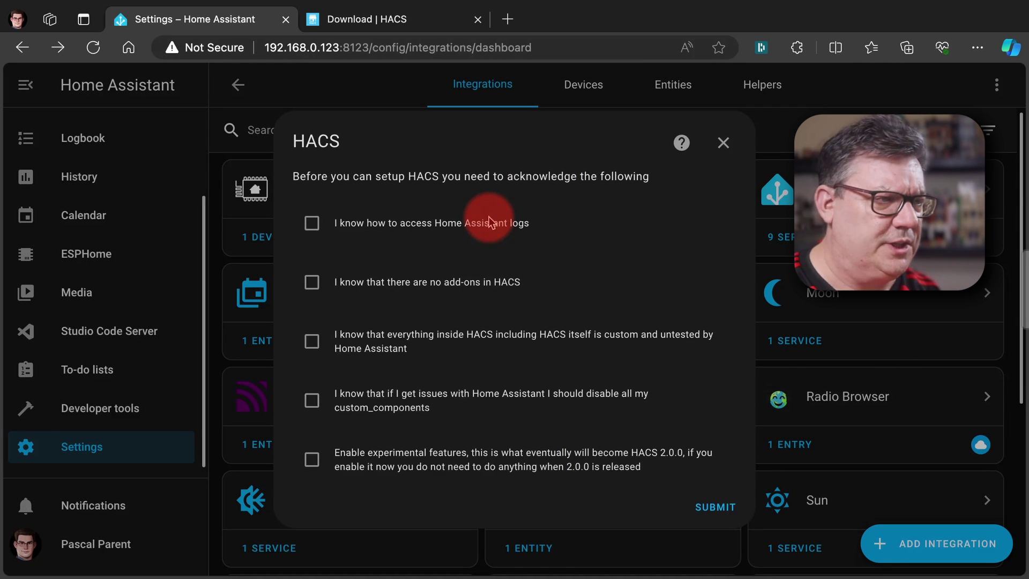
Step: Tick all five HACS acknowledgements, including experimental features, and submit them
{"action": "left_click", "coordinate": [475, 226]}
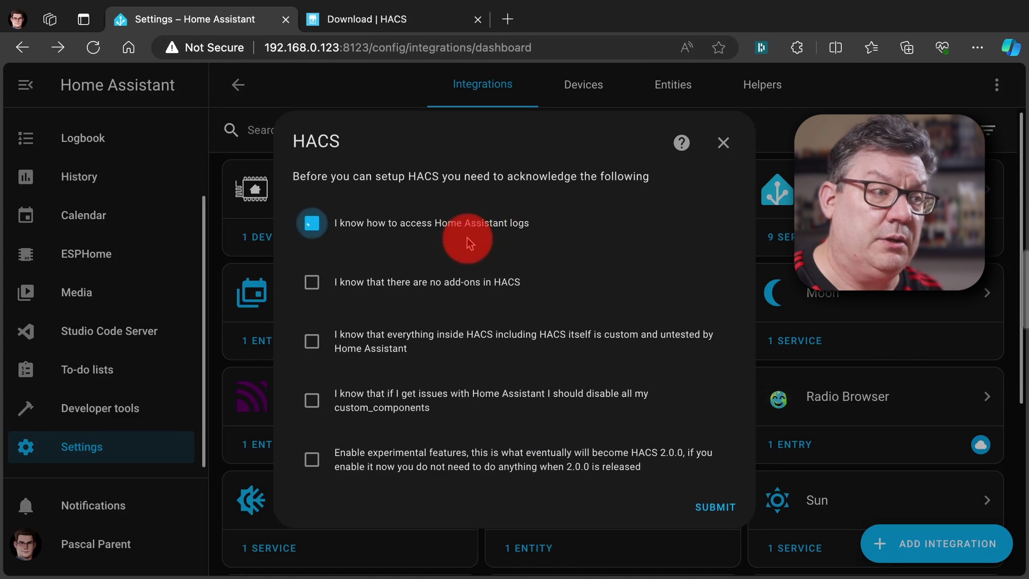
{"action": "left_click", "coordinate": [462, 284]}
{"action": "left_click", "coordinate": [465, 339]}
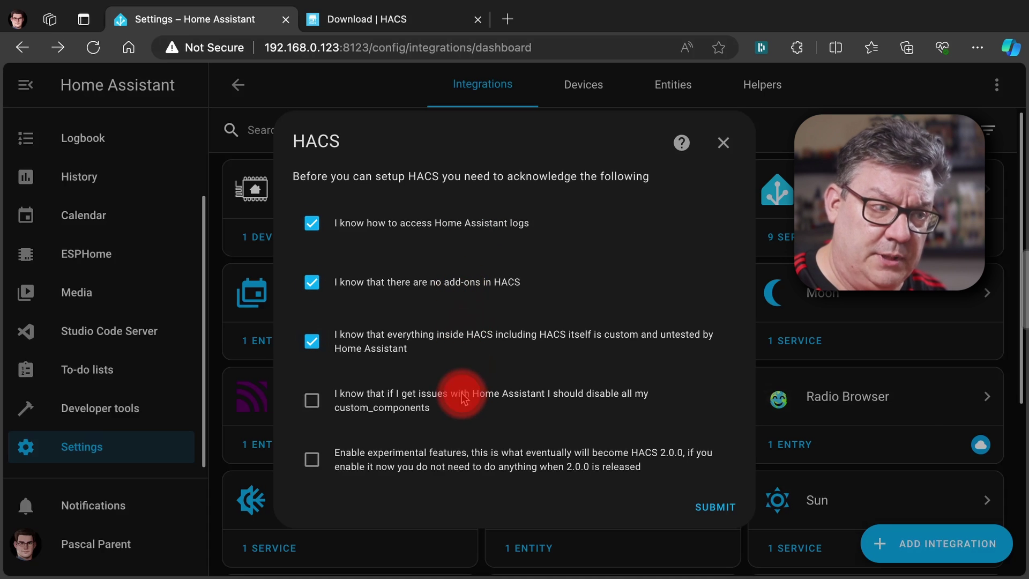
{"action": "left_click", "coordinate": [462, 398]}
{"action": "left_click", "coordinate": [456, 459]}
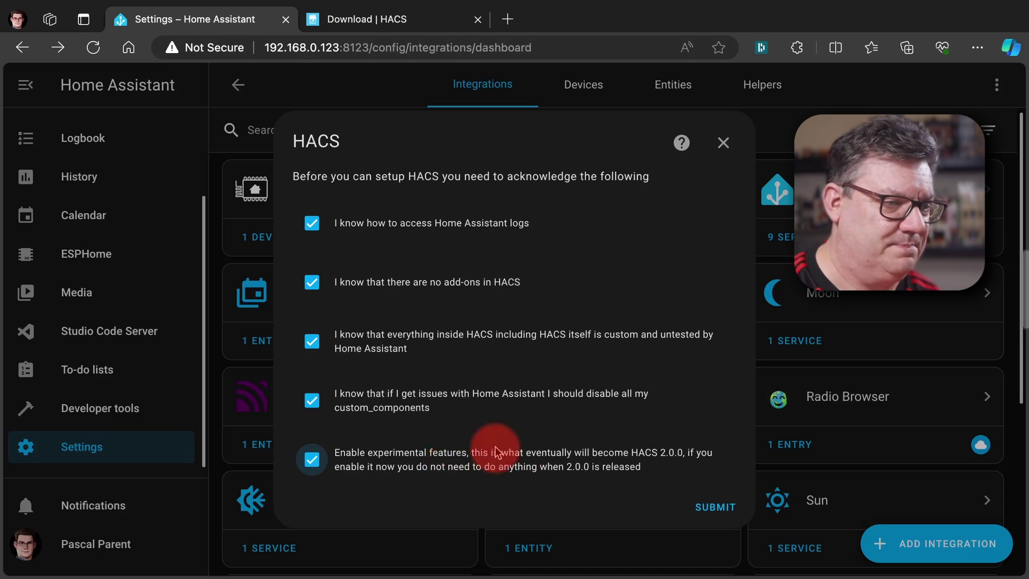
{"action": "left_click", "coordinate": [718, 508]}
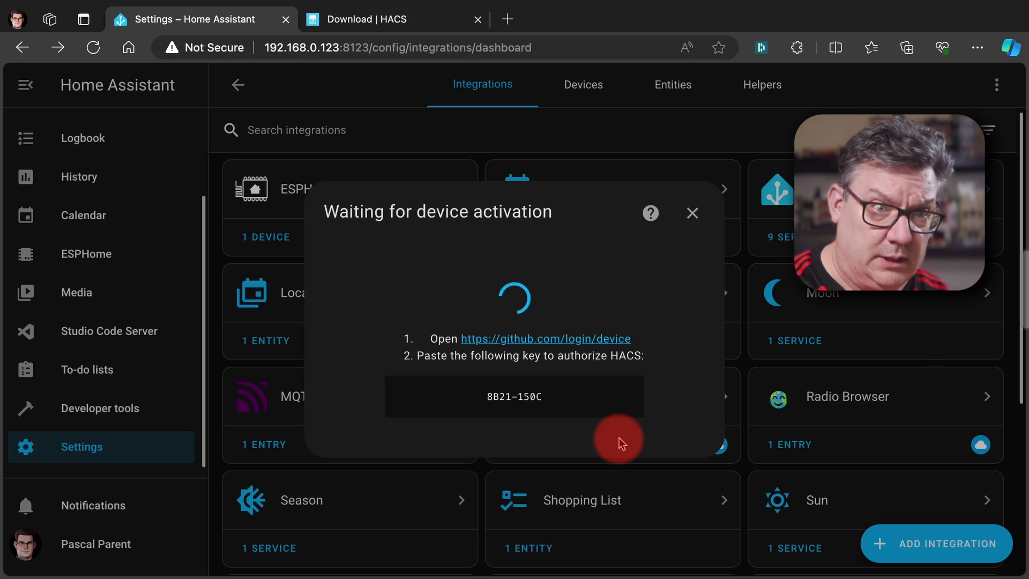
Step: Open GitHub's device activation page and copy the HACS authorization key from the dialog
{"action": "left_click", "coordinate": [524, 339]}
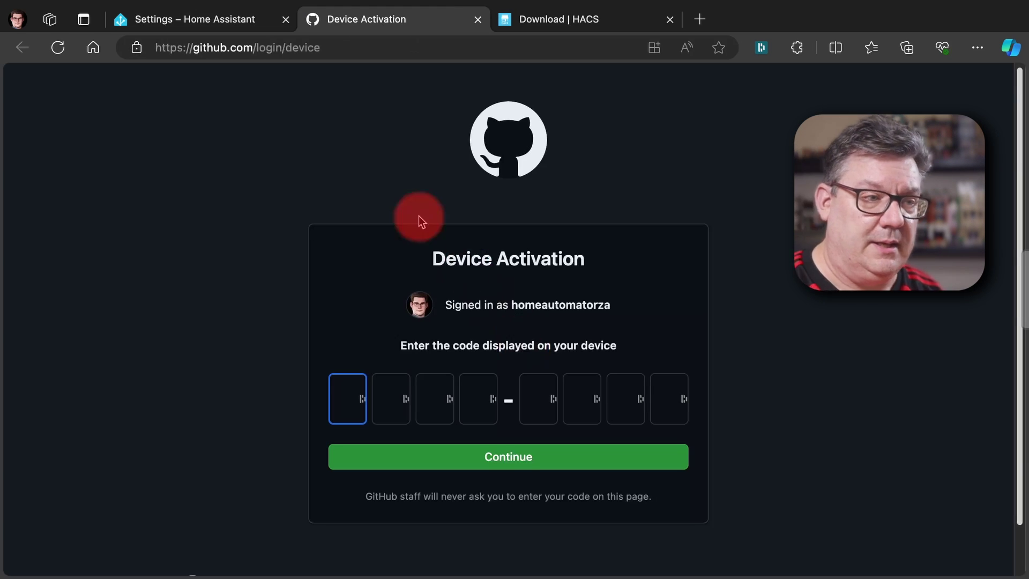
{"action": "left_click", "coordinate": [229, 27]}
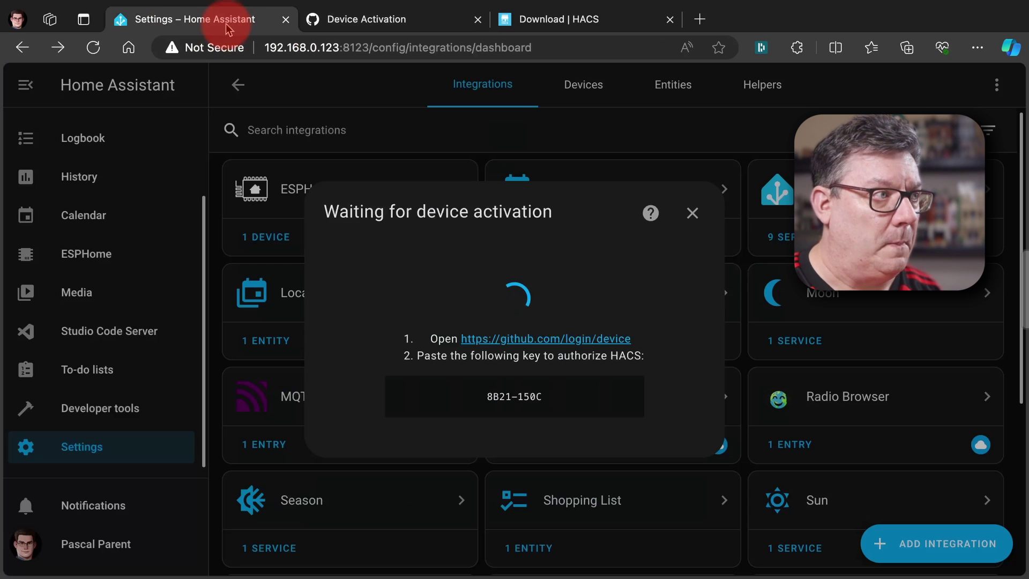
{"action": "left_click_drag", "start_coordinate": [545, 401], "coordinate": [487, 396]}
{"action": "key", "text": "super+c"}
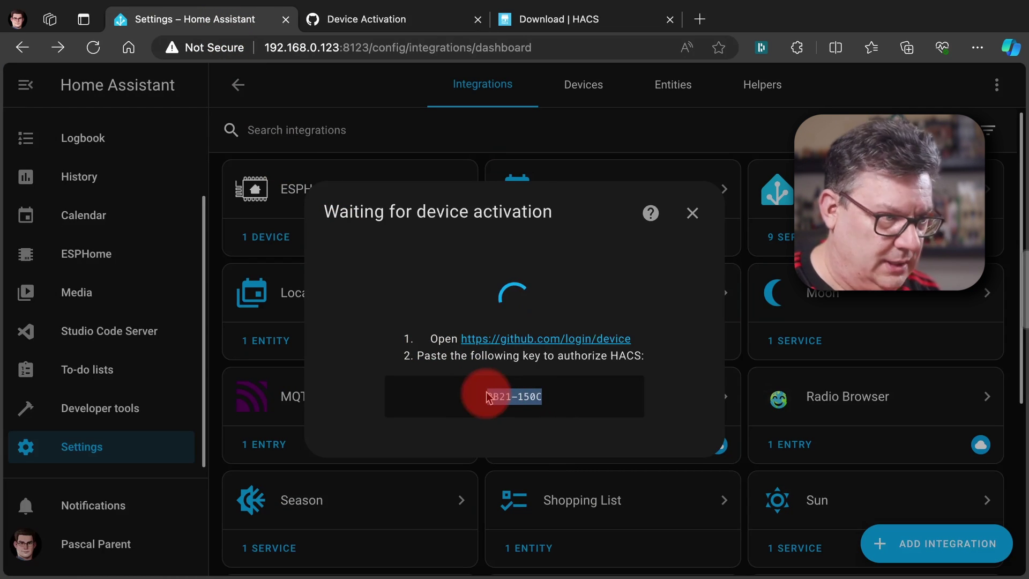
Step: Enter the copied key on GitHub's Device Activation page and authorize hacs
{"action": "left_click", "coordinate": [413, 69]}
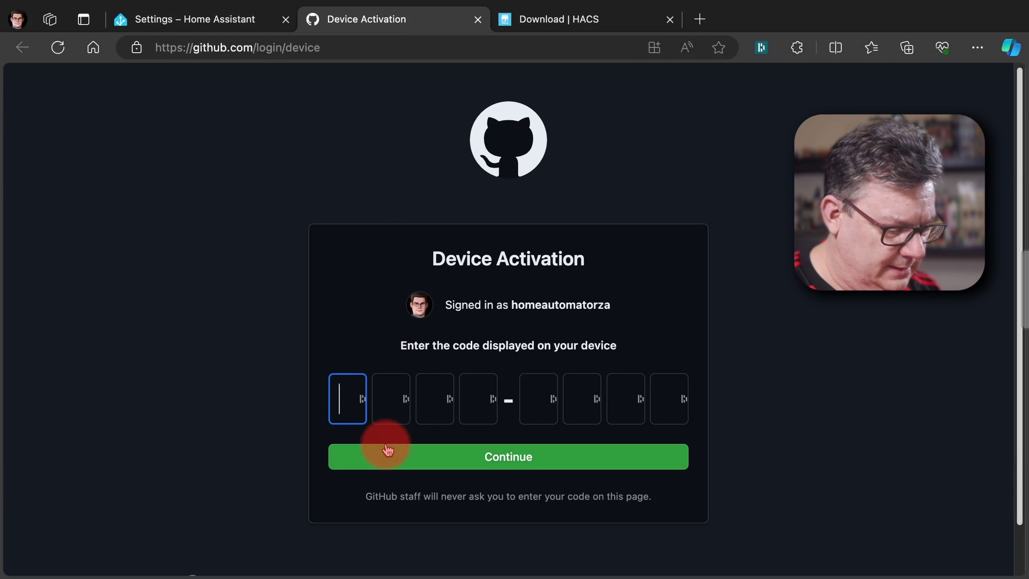
{"action": "key", "text": "super+v"}
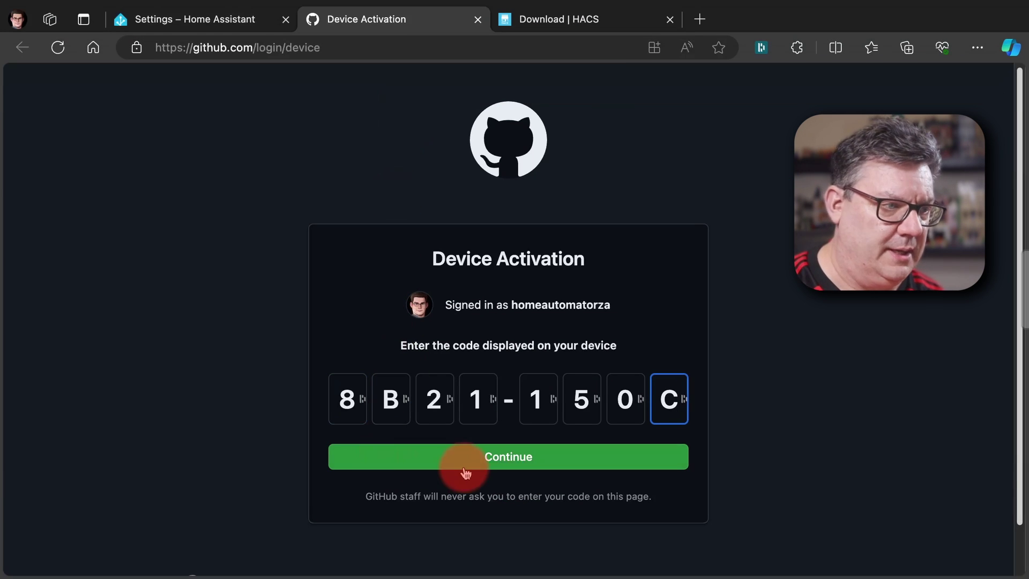
{"action": "left_click", "coordinate": [510, 457]}
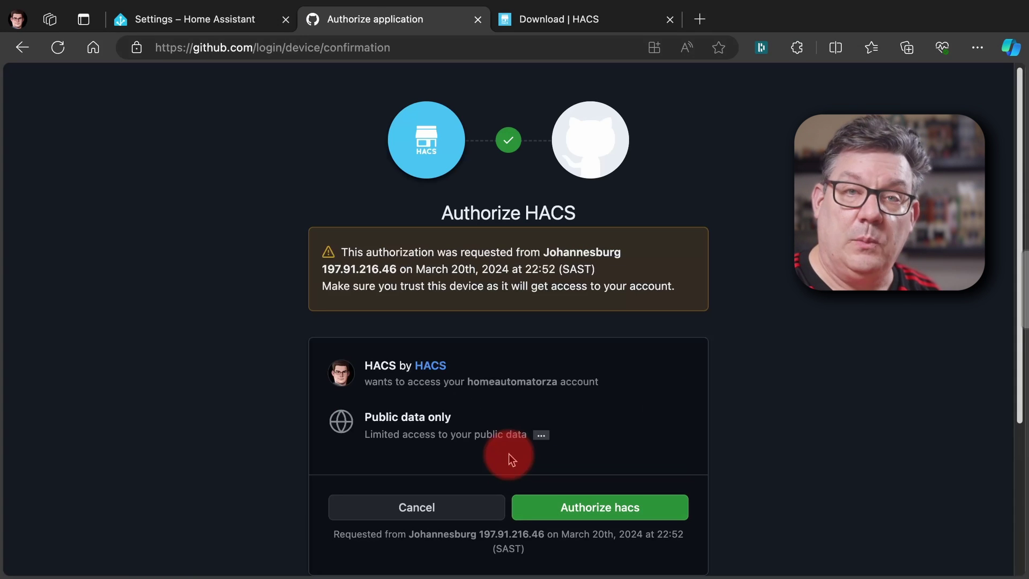
{"action": "left_click", "coordinate": [576, 509]}
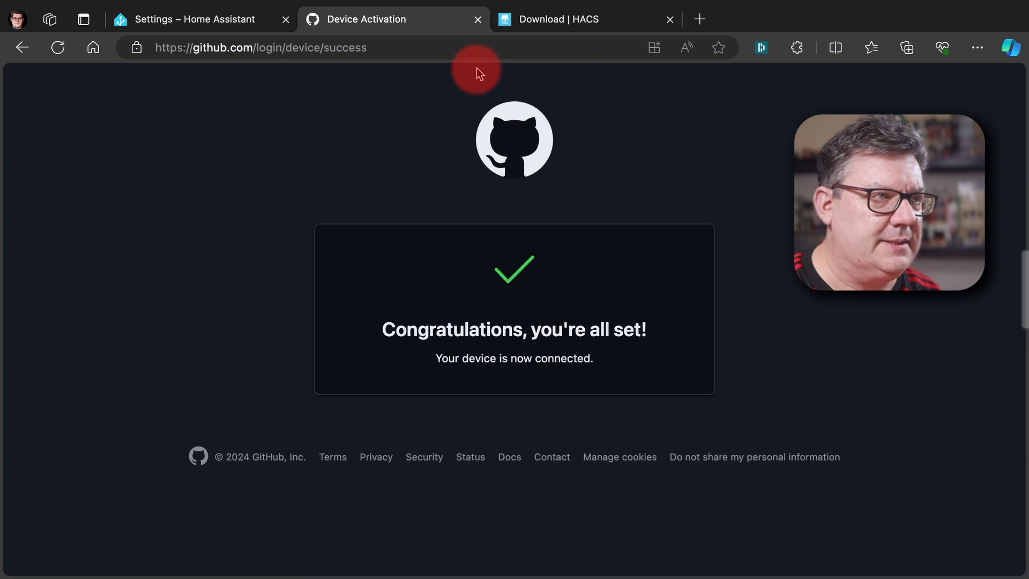
Step: Close the GitHub and HACS docs tabs, assign the HACS device to the System area and finish
{"action": "left_click", "coordinate": [479, 24]}
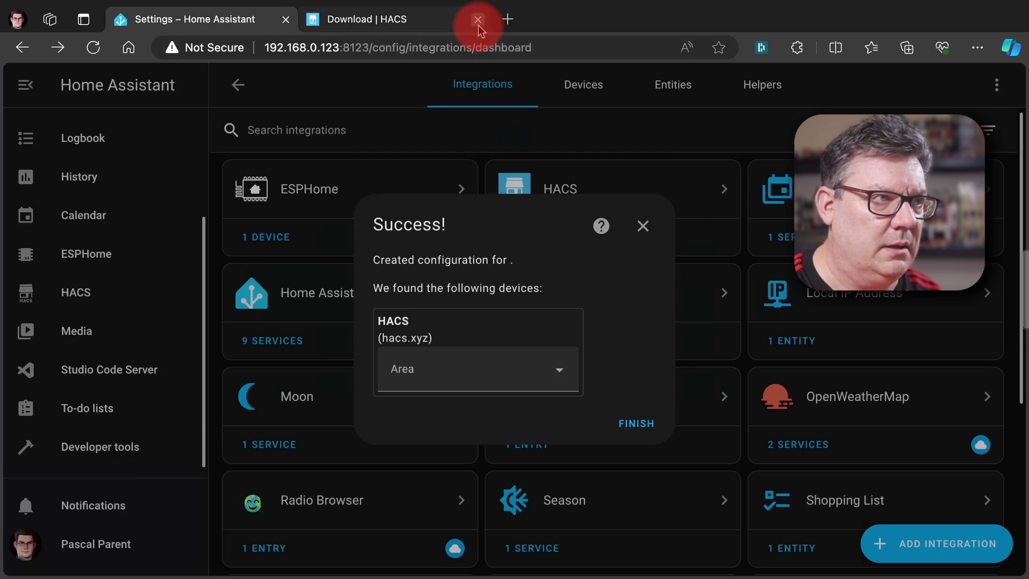
{"action": "left_click", "coordinate": [479, 25]}
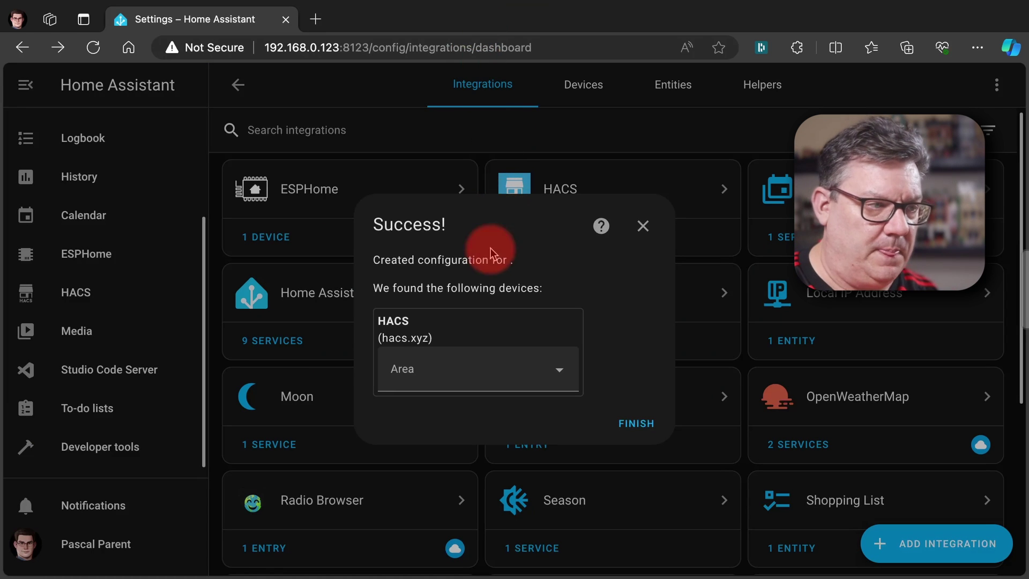
{"action": "left_click", "coordinate": [494, 369]}
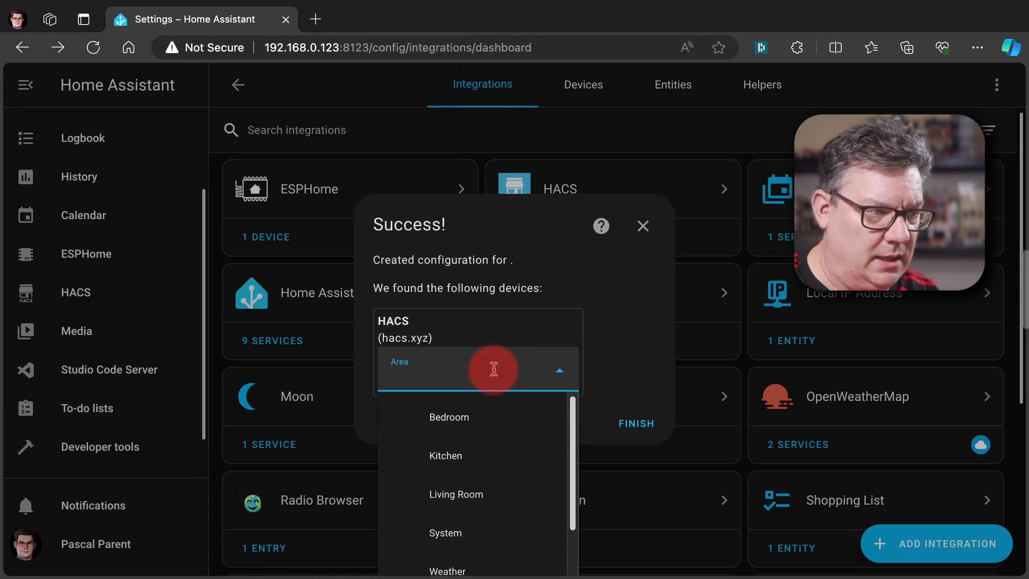
{"action": "scroll", "coordinate": [492, 450], "scroll_direction": "down", "scroll_amount": 1}
{"action": "left_click", "coordinate": [472, 475]}
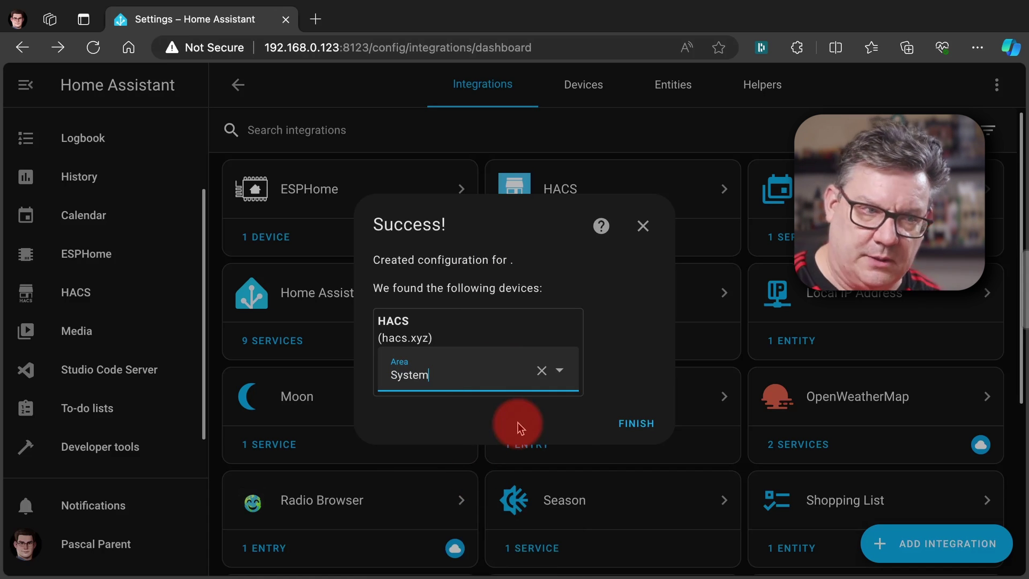
{"action": "left_click", "coordinate": [630, 424]}
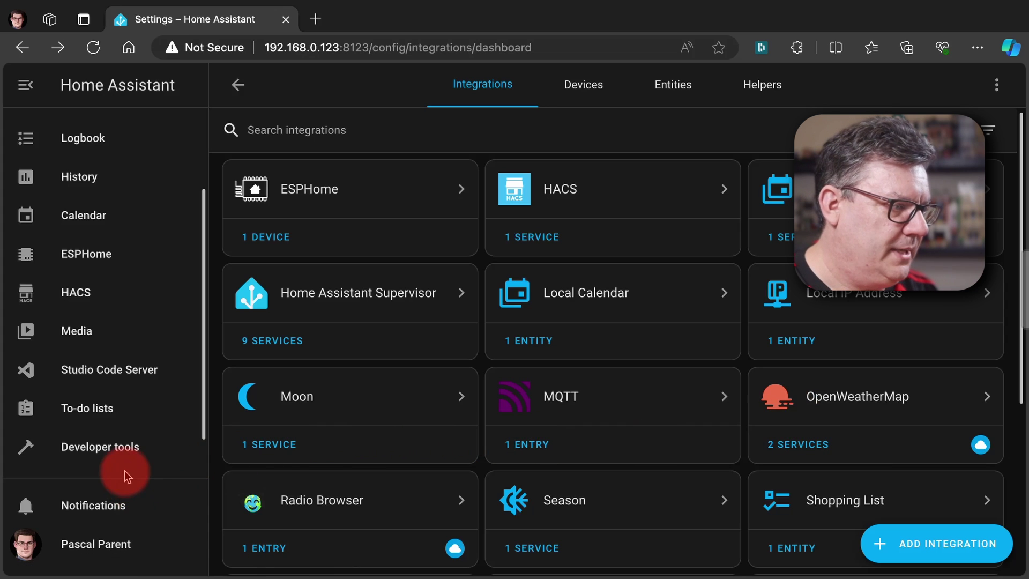
Step: Run CHECK CONFIGURATION in Developer tools, then fully restart Home Assistant
{"action": "scroll", "coordinate": [127, 446], "scroll_direction": "down", "scroll_amount": 1}
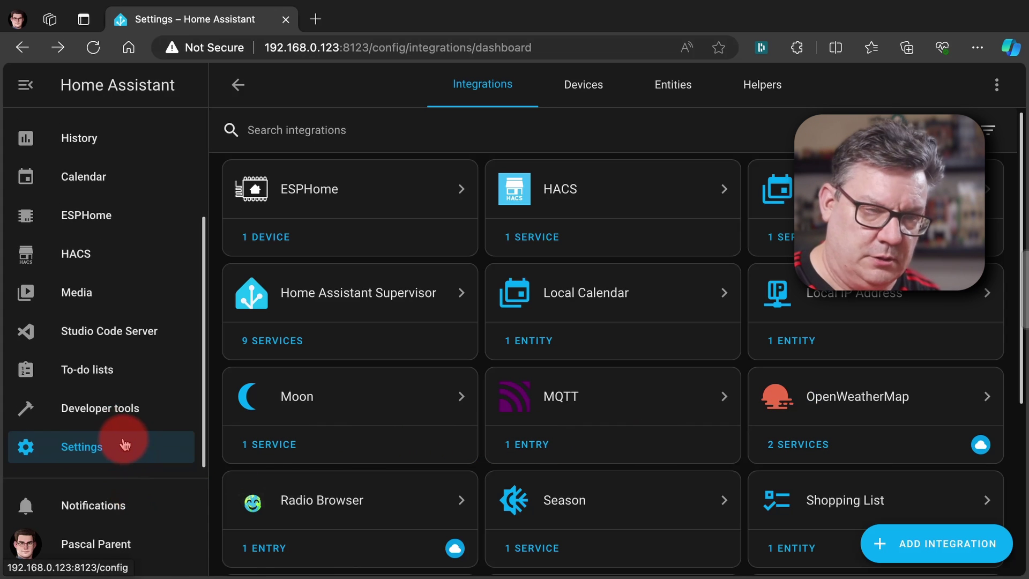
{"action": "left_click", "coordinate": [115, 423]}
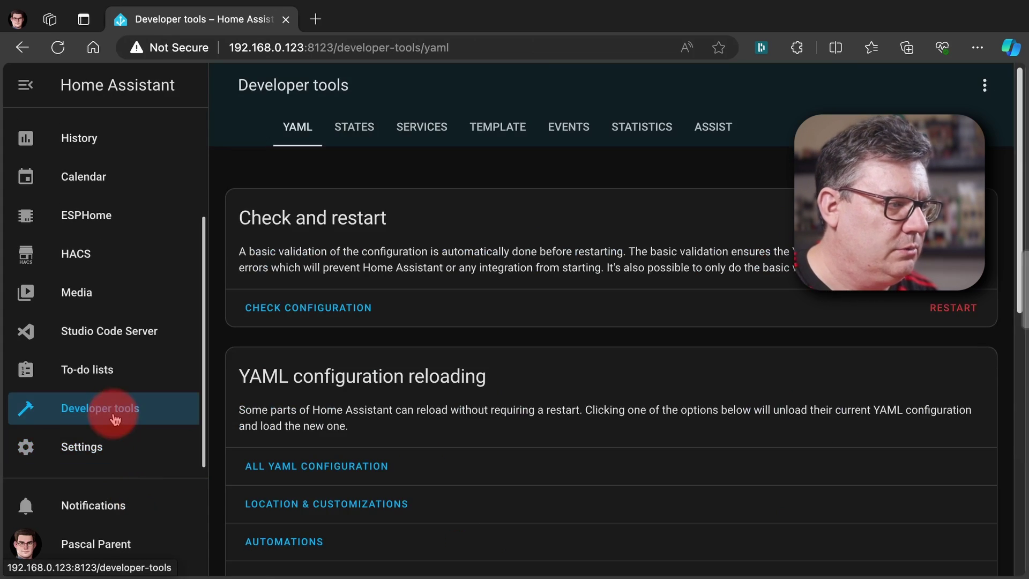
{"action": "left_click", "coordinate": [297, 307]}
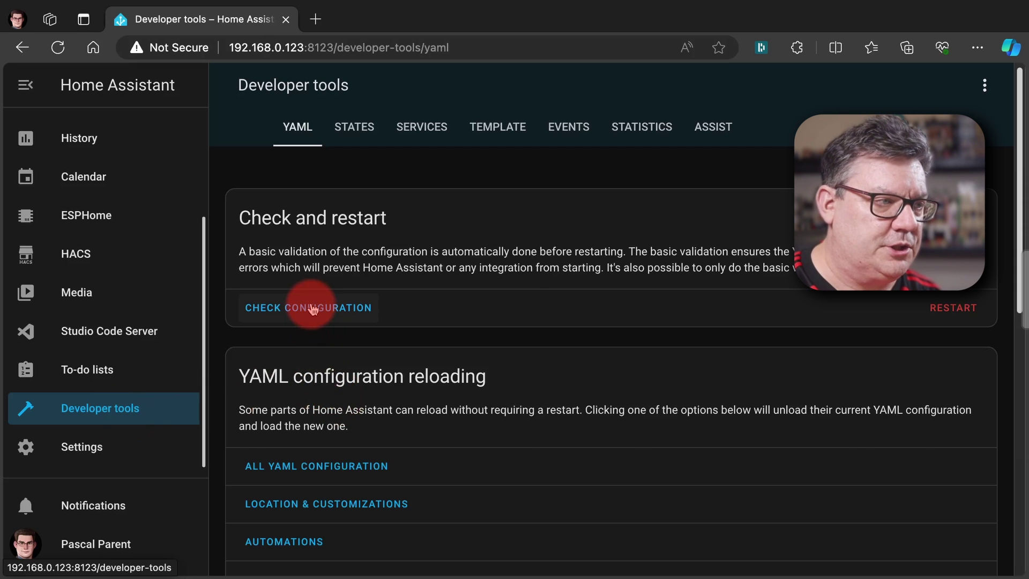
{"action": "left_click", "coordinate": [964, 347]}
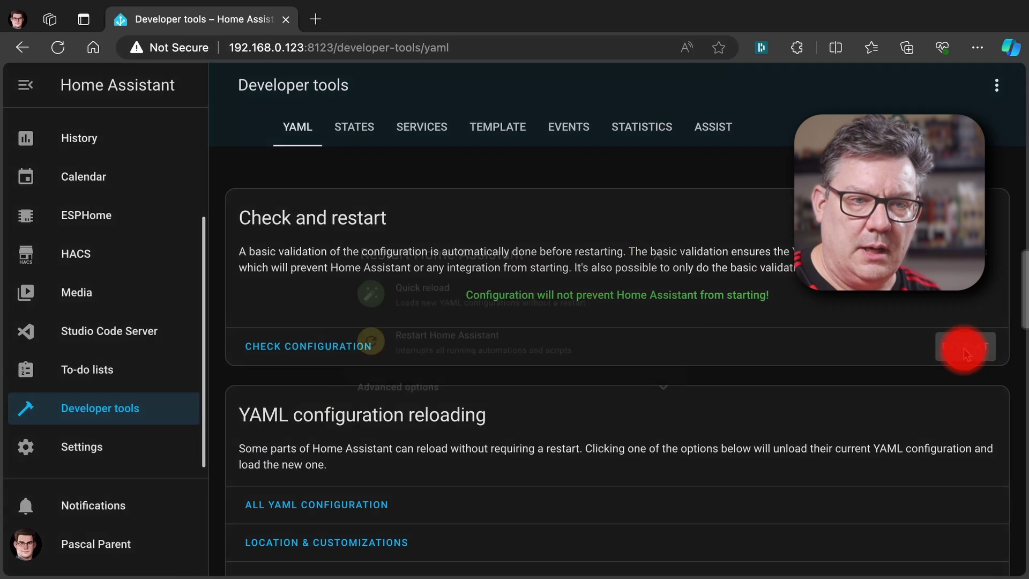
{"action": "left_click", "coordinate": [573, 349]}
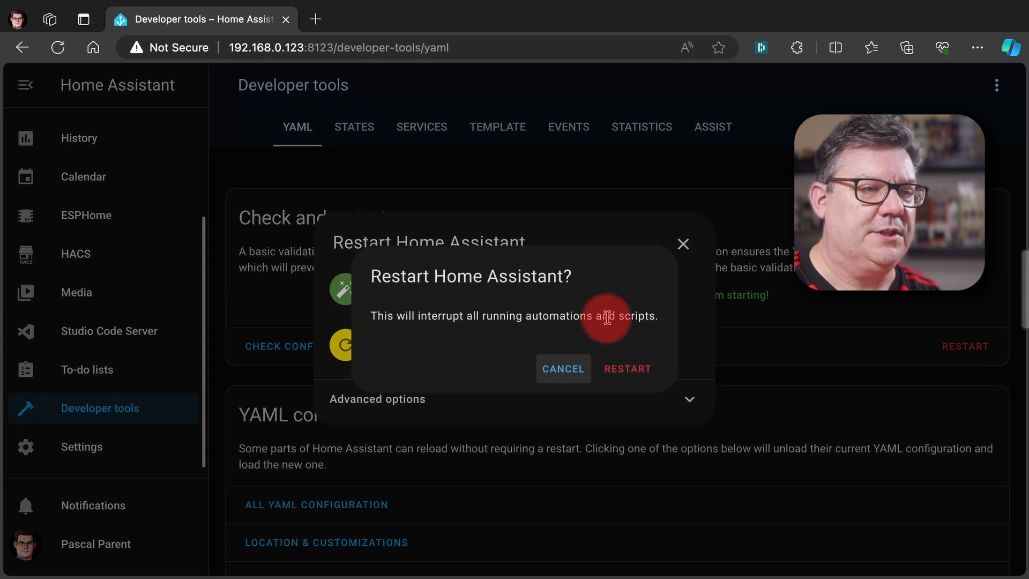
{"action": "left_click", "coordinate": [625, 366]}
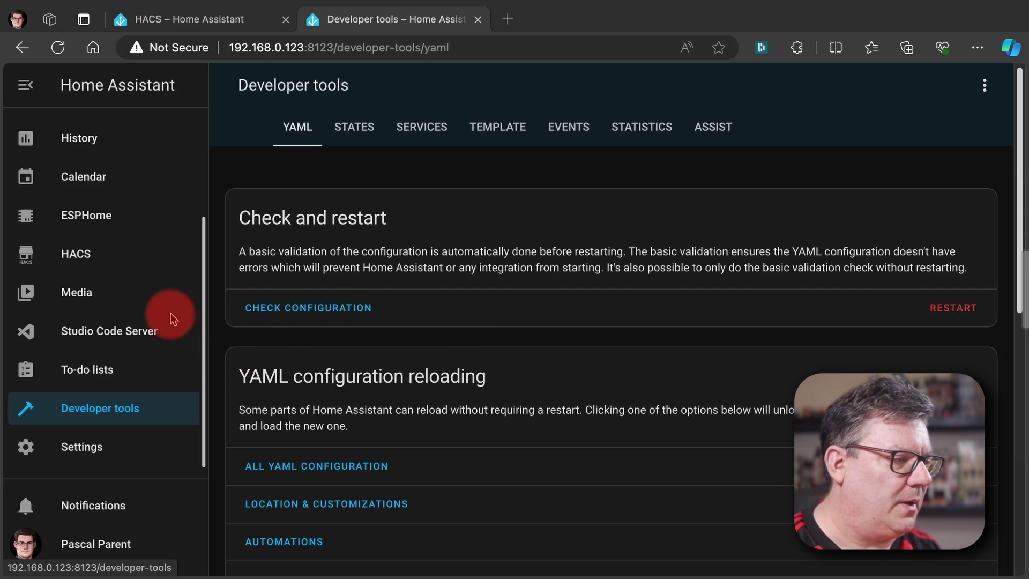
Step: Search HACS for 'Horse', download the Flexible Horseshoe Card v1.2, and reload the browser
{"action": "left_click", "coordinate": [99, 254]}
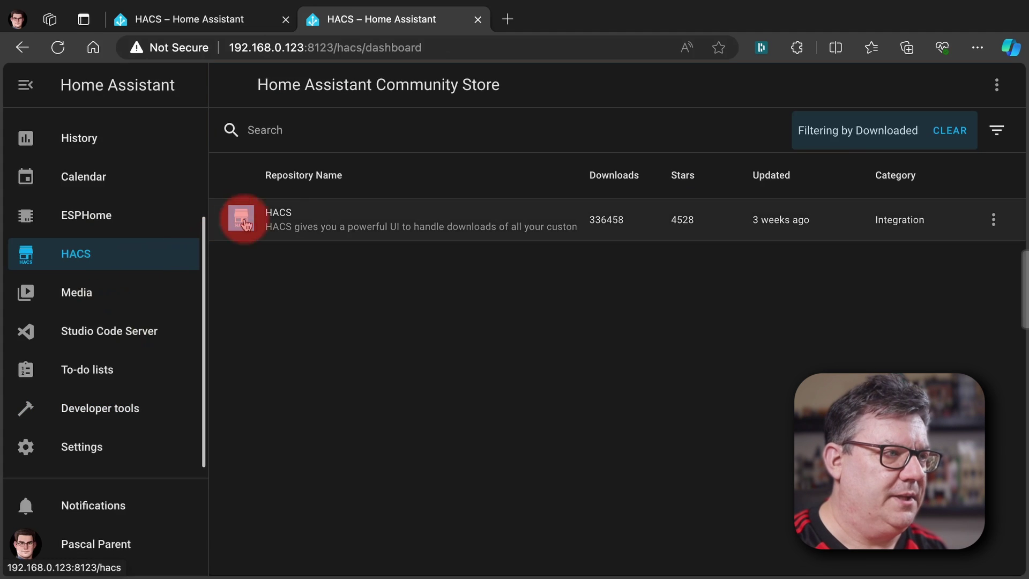
{"action": "left_click", "coordinate": [303, 135]}
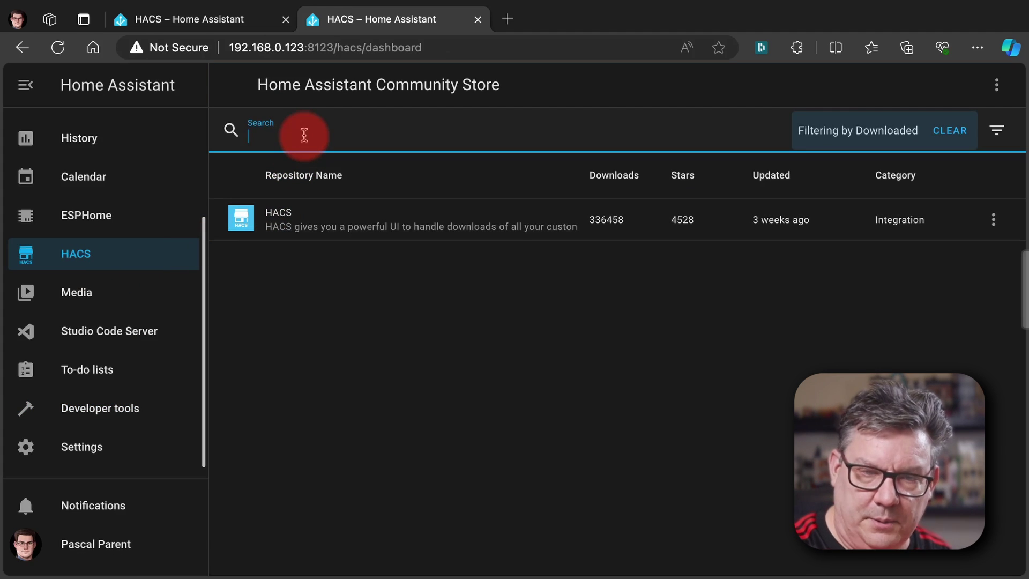
{"action": "type", "text": "Horse"}
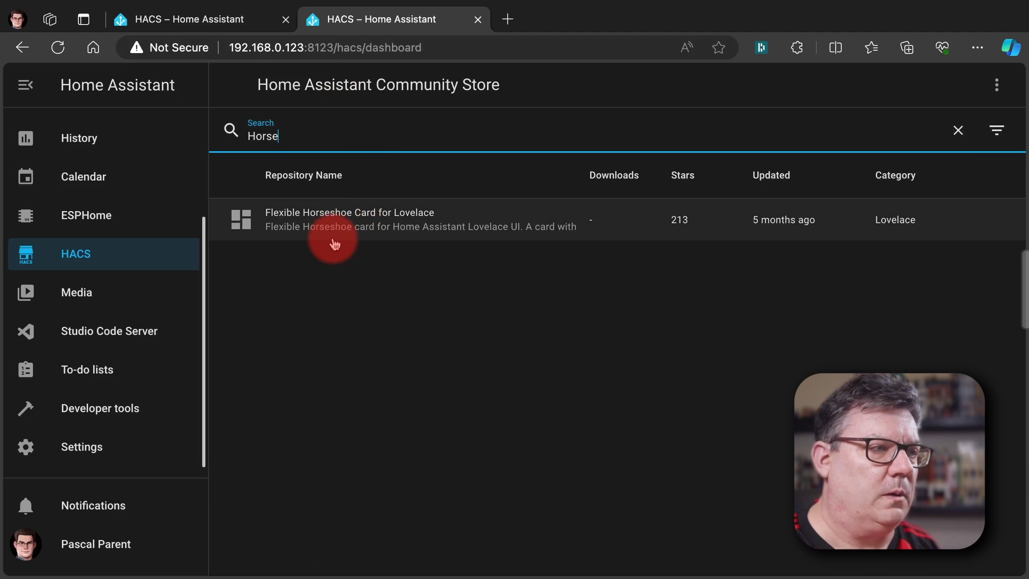
{"action": "left_click", "coordinate": [341, 213]}
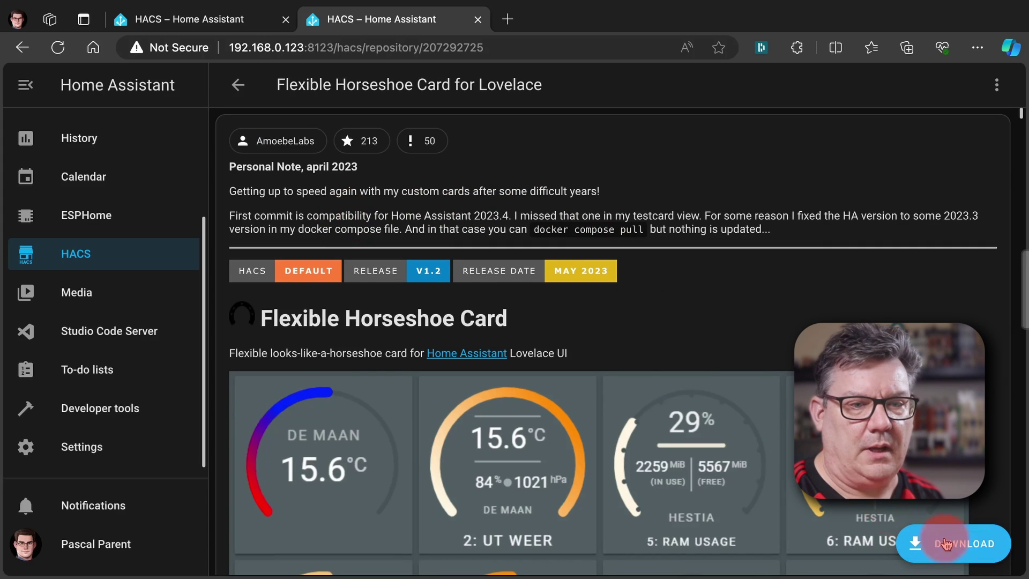
{"action": "left_click", "coordinate": [970, 552]}
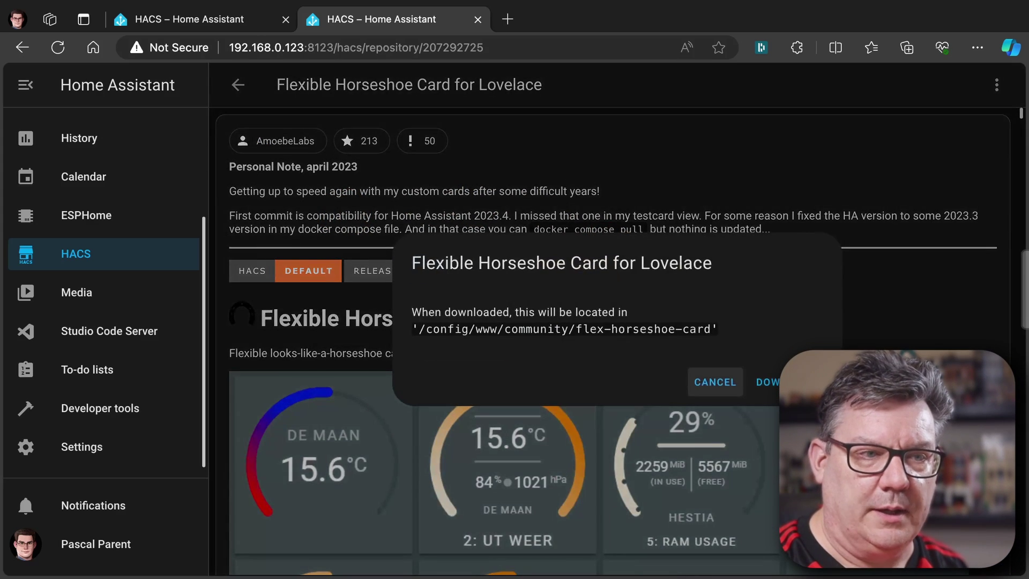
{"action": "left_click", "coordinate": [772, 382]}
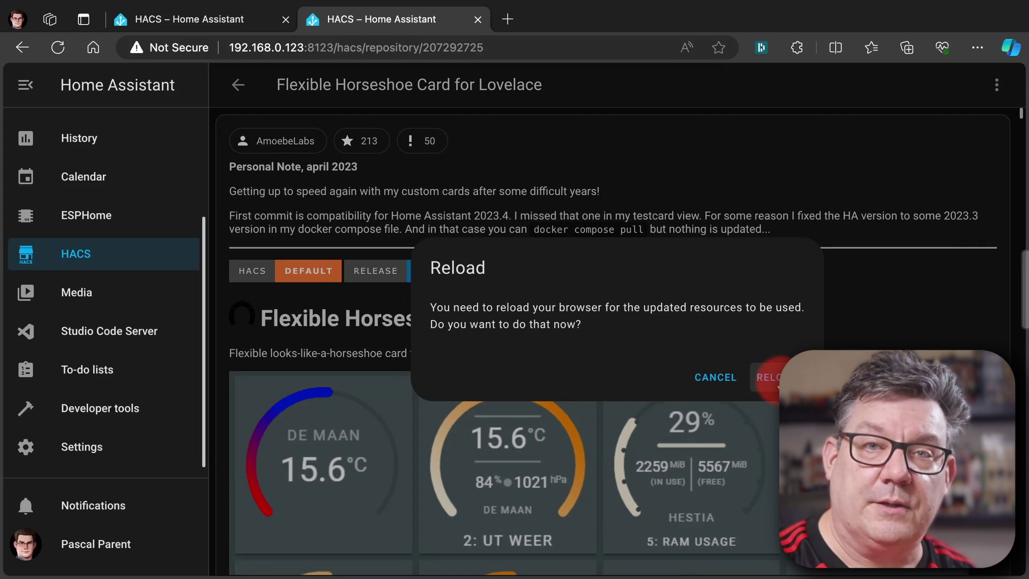
{"action": "left_click", "coordinate": [772, 377]}
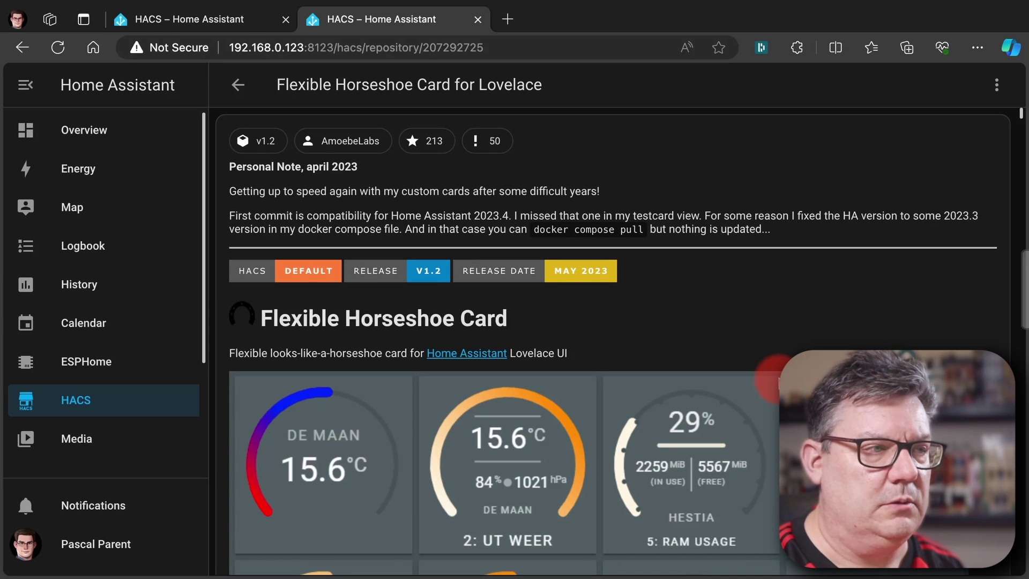
Step: Open the AmoebeLabs flex-horseshoe-card repository on GitHub in a new tab, then return to HACS
{"action": "left_click", "coordinate": [345, 145]}
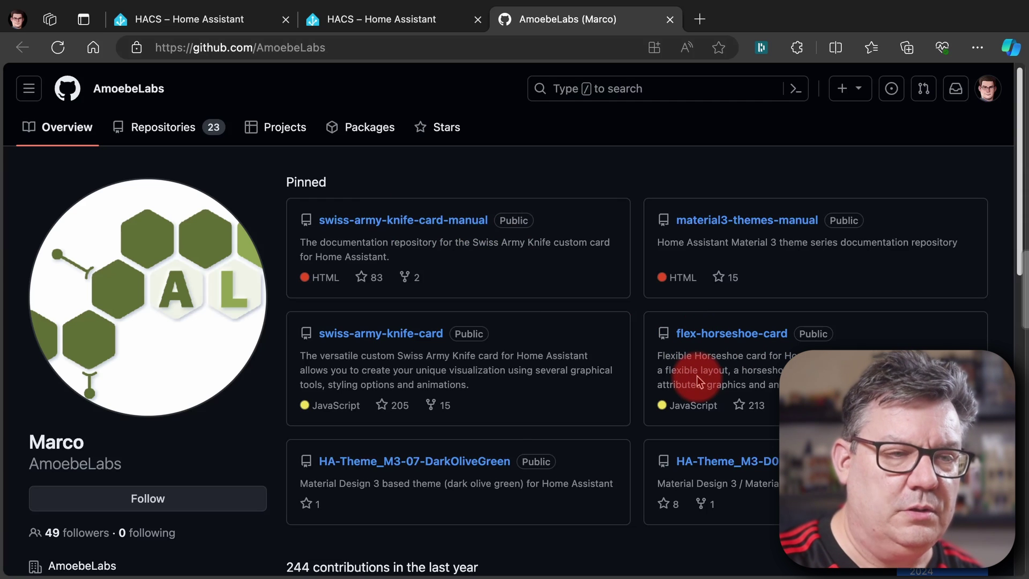
{"action": "left_click", "coordinate": [724, 334]}
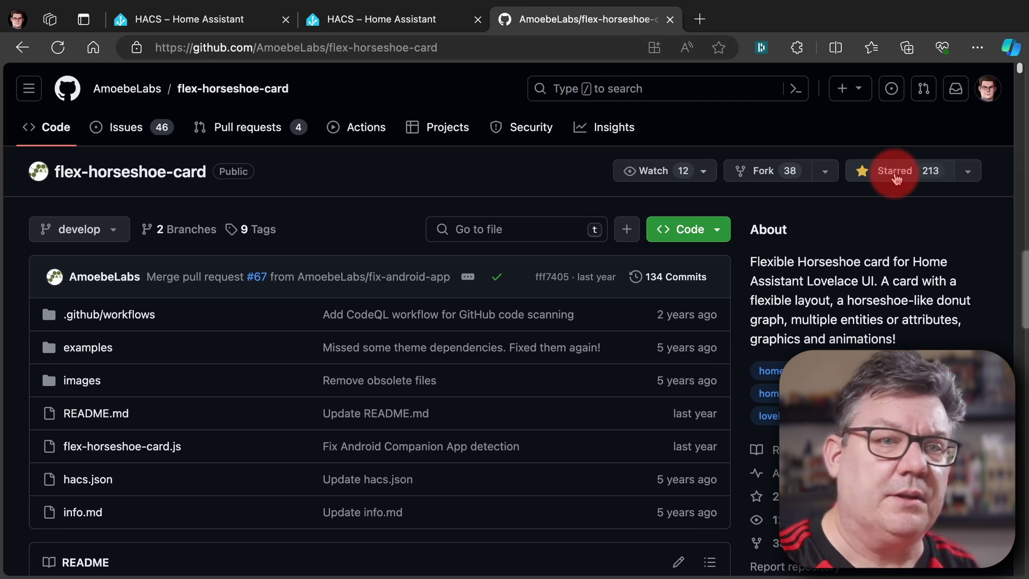
{"action": "left_click", "coordinate": [396, 20]}
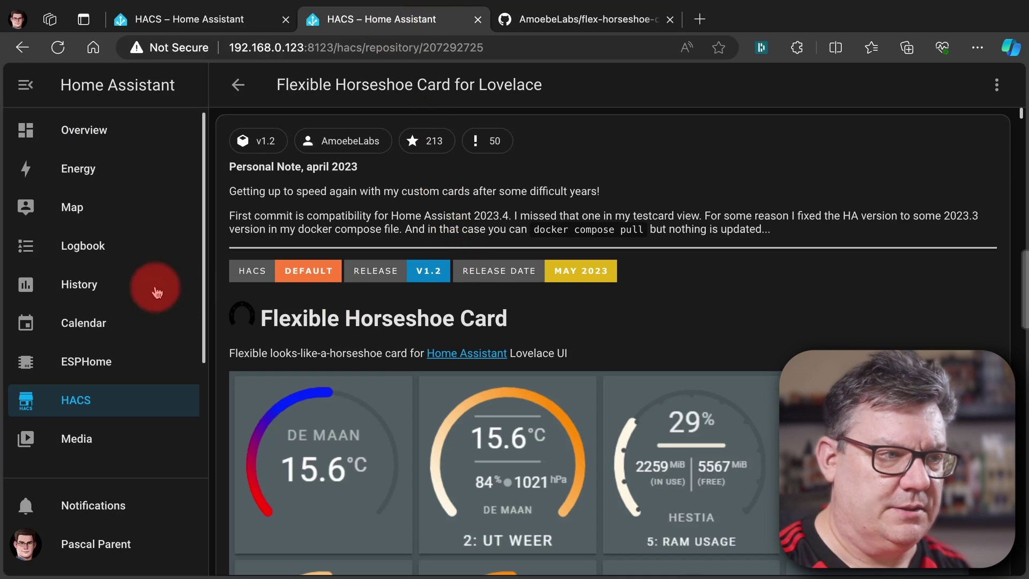
Step: Start a new Manual card on the Home dashboard in edit mode, then bring up the GitHub README
{"action": "scroll", "coordinate": [107, 426], "scroll_direction": "down", "scroll_amount": 3}
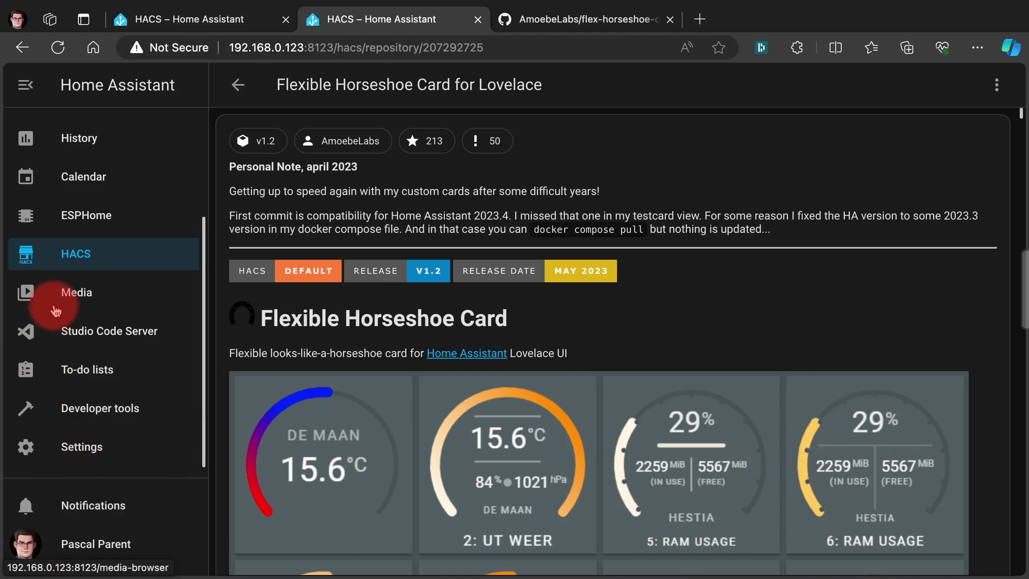
{"action": "left_click", "coordinate": [177, 22]}
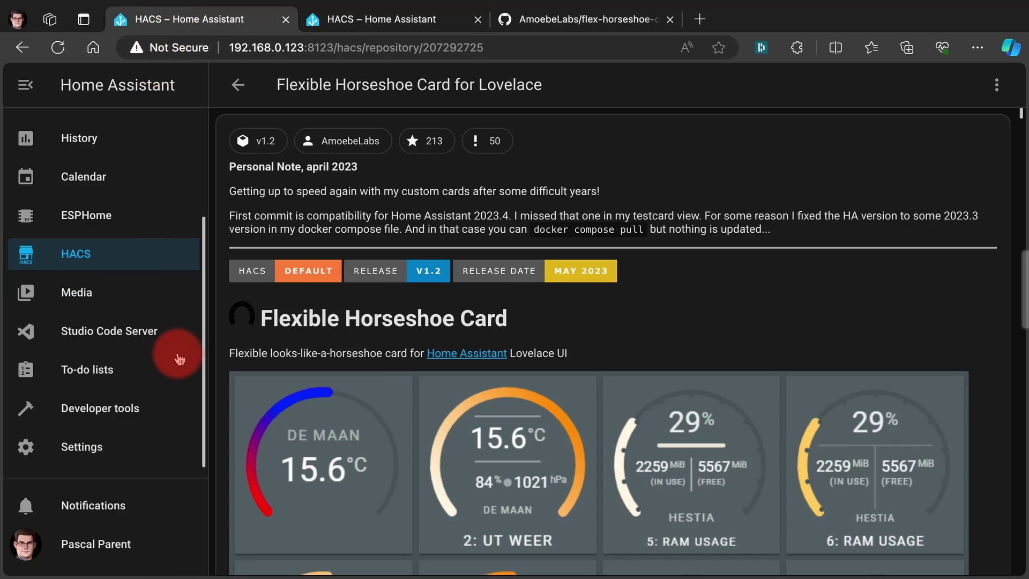
{"action": "scroll", "coordinate": [91, 147], "scroll_direction": "up", "scroll_amount": 3}
{"action": "left_click", "coordinate": [89, 129]}
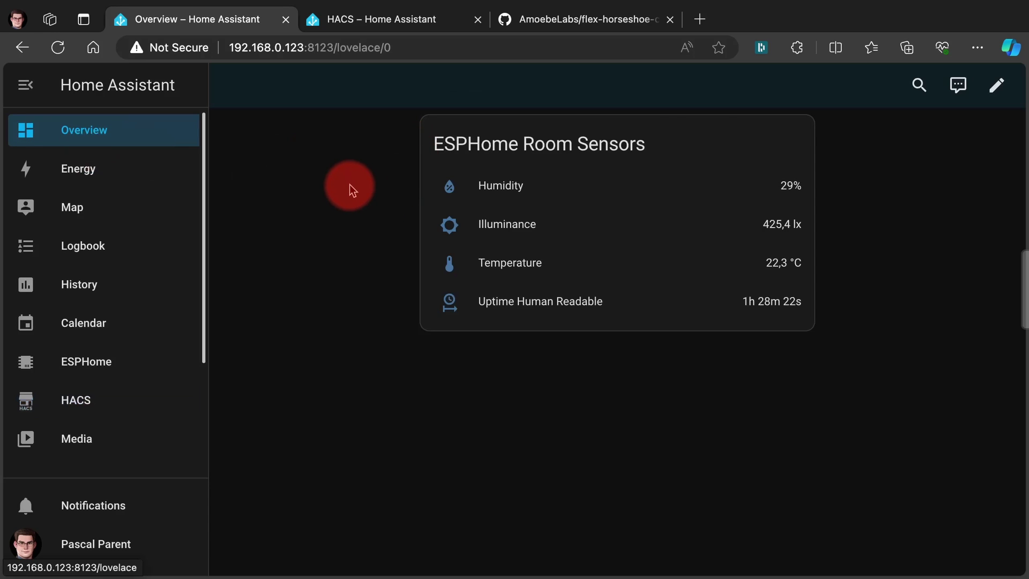
{"action": "left_click", "coordinate": [996, 84]}
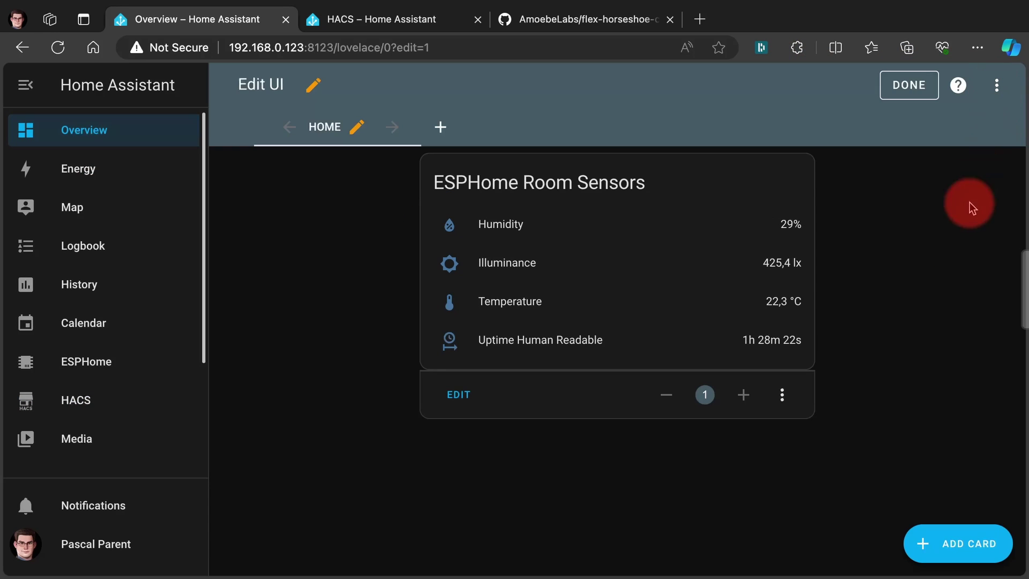
{"action": "left_click", "coordinate": [948, 555]}
{"action": "scroll", "coordinate": [416, 387], "scroll_direction": "down", "scroll_amount": 10}
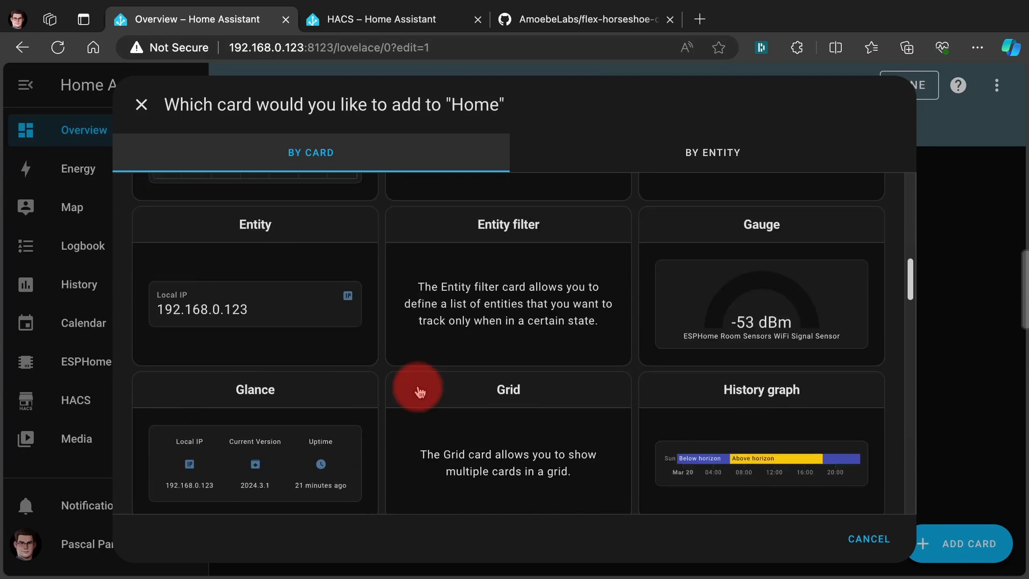
{"action": "scroll", "coordinate": [420, 393], "scroll_direction": "down", "scroll_amount": 10}
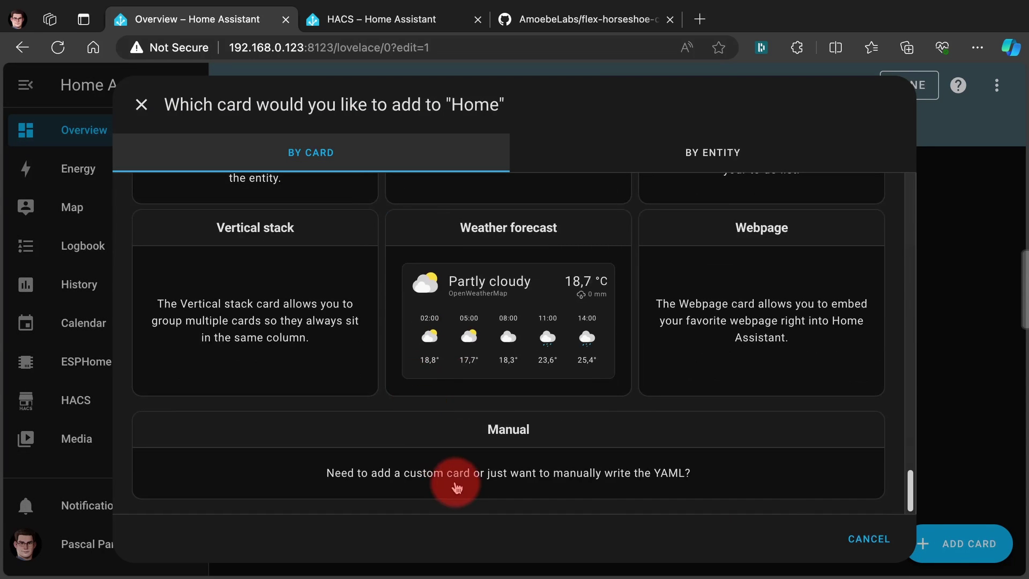
{"action": "left_click", "coordinate": [457, 485]}
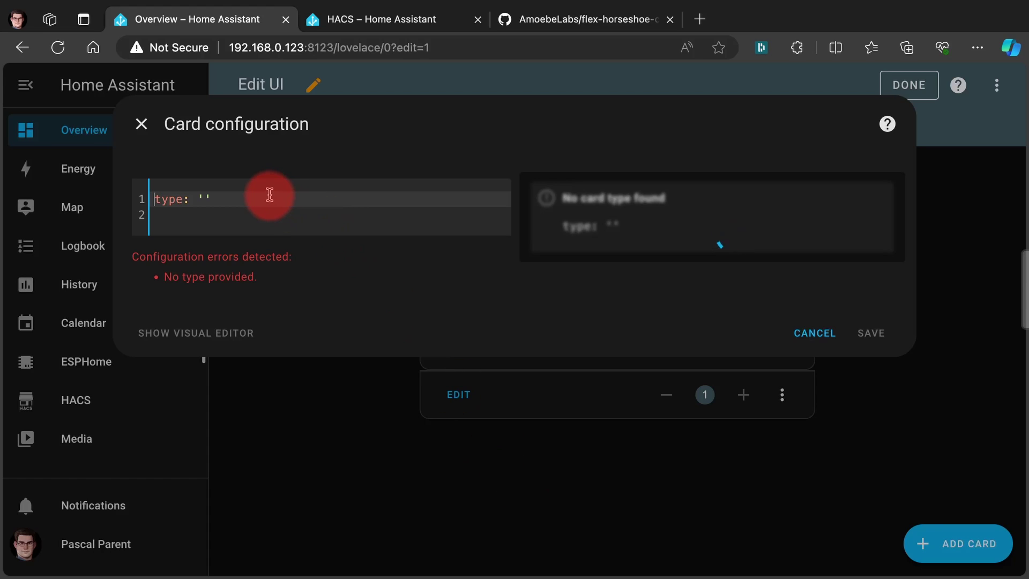
{"action": "key", "text": "super+3"}
{"action": "scroll", "coordinate": [401, 363], "scroll_direction": "down", "scroll_amount": 20}
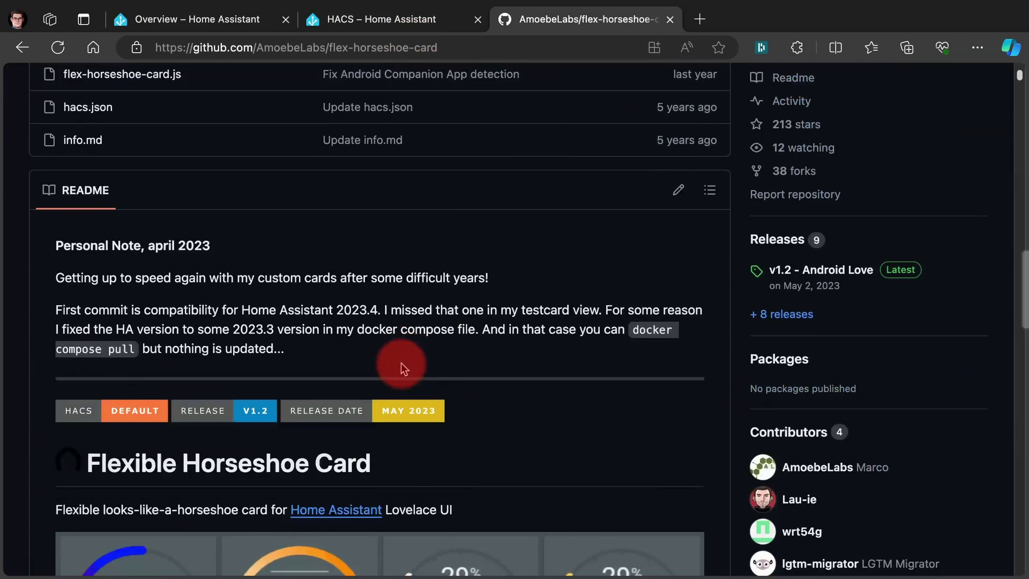
Step: Copy the README's 'A basic example' YAML and go back to the Home Assistant card editor
{"action": "scroll", "coordinate": [401, 363], "scroll_direction": "down", "scroll_amount": 20}
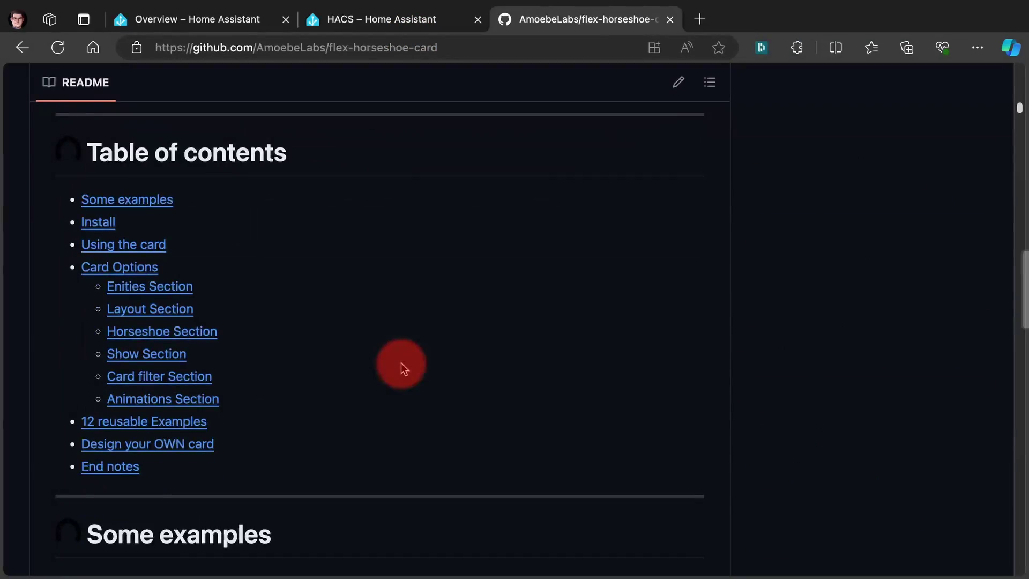
{"action": "scroll", "coordinate": [401, 363], "scroll_direction": "down", "scroll_amount": 20}
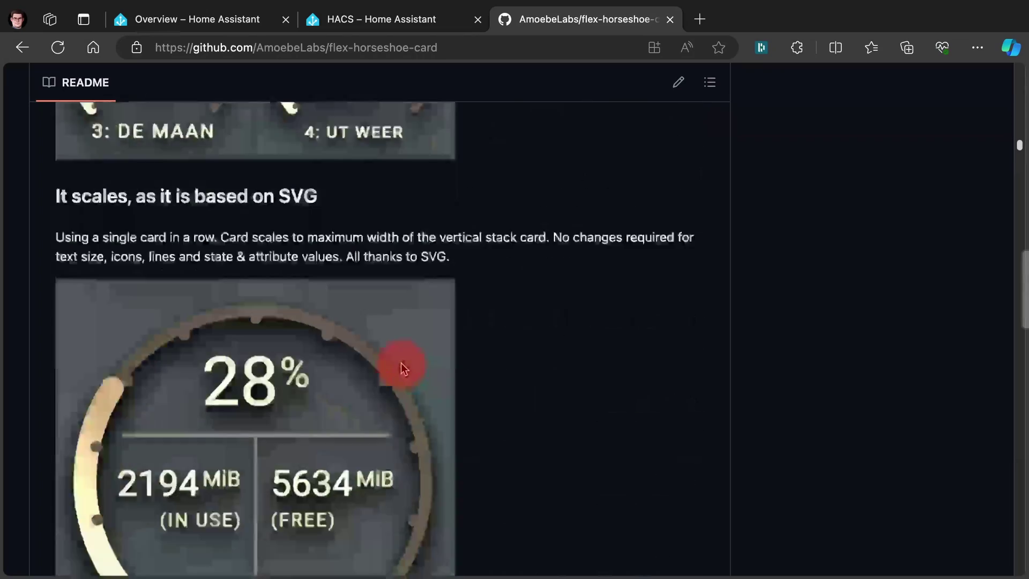
{"action": "scroll", "coordinate": [402, 368], "scroll_direction": "down", "scroll_amount": 8}
{"action": "scroll", "coordinate": [402, 368], "scroll_direction": "down", "scroll_amount": 7}
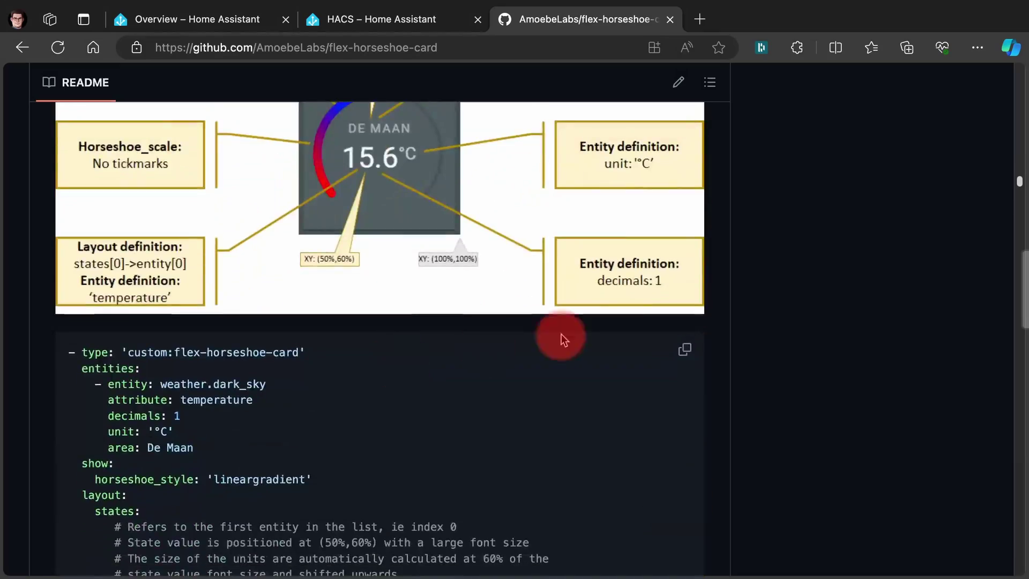
{"action": "left_click", "coordinate": [686, 352]}
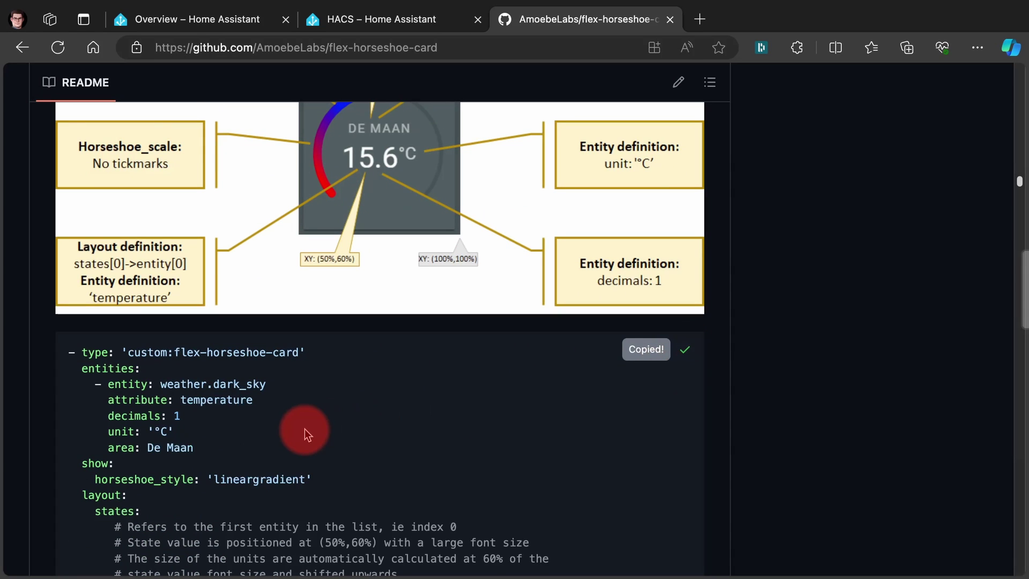
{"action": "scroll", "coordinate": [295, 317], "scroll_direction": "up", "scroll_amount": 3}
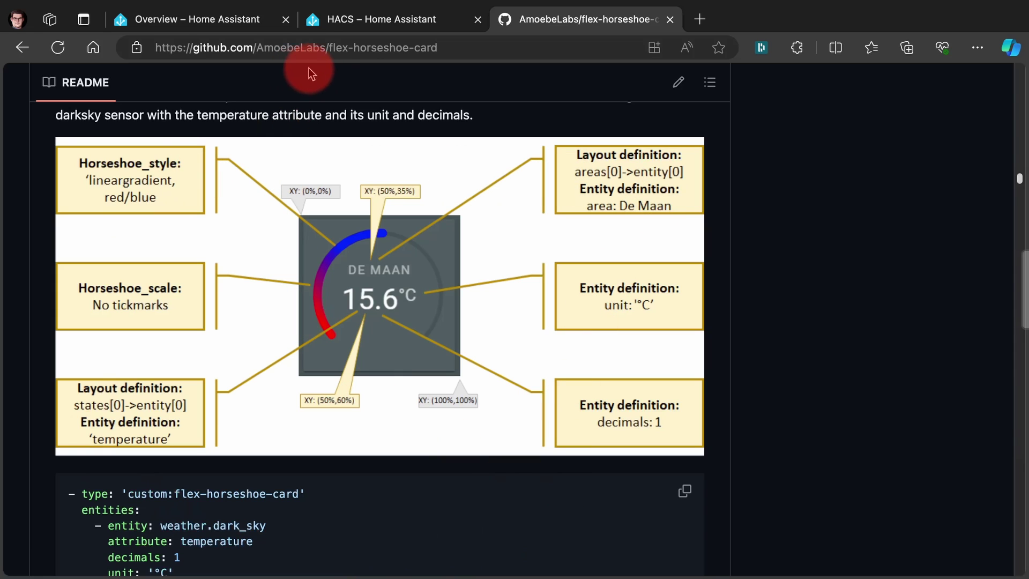
{"action": "left_click", "coordinate": [254, 31]}
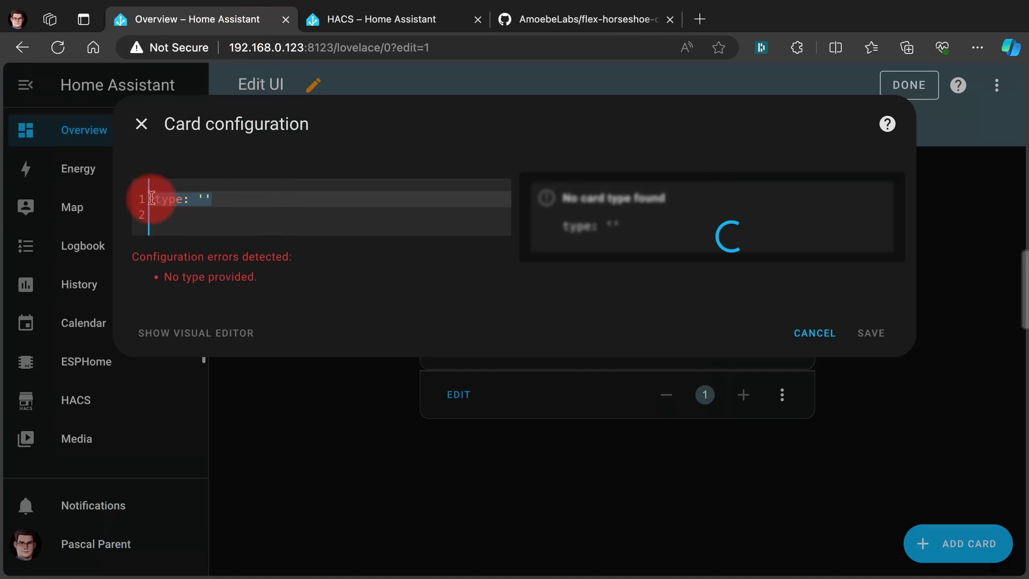
Step: Paste the example YAML and strip the leading '- ' so it starts with type: 'custom:flex-horseshoe-card'
{"action": "key", "text": "ctrl+v"}
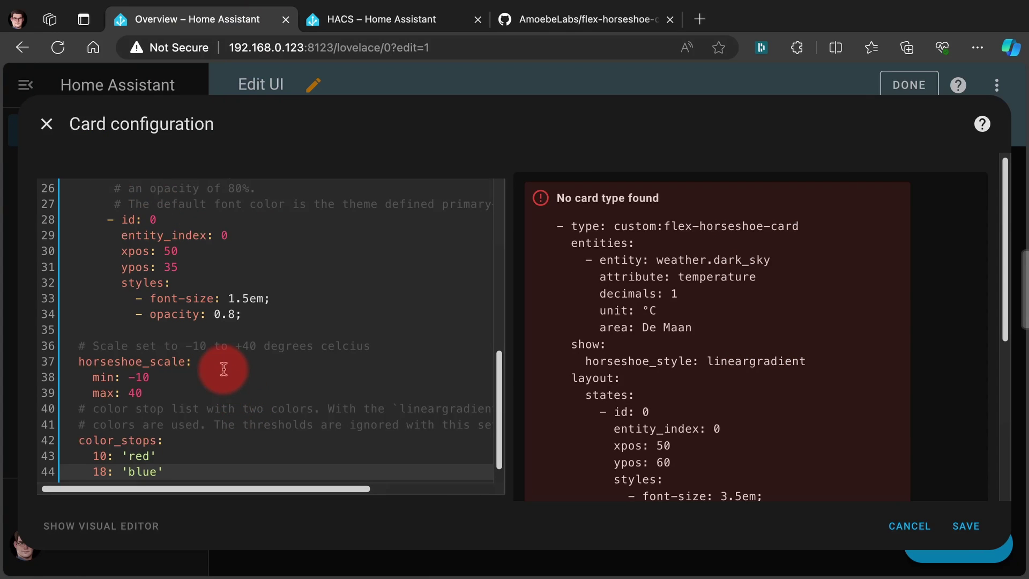
{"action": "scroll", "coordinate": [224, 369], "scroll_direction": "up", "scroll_amount": 8}
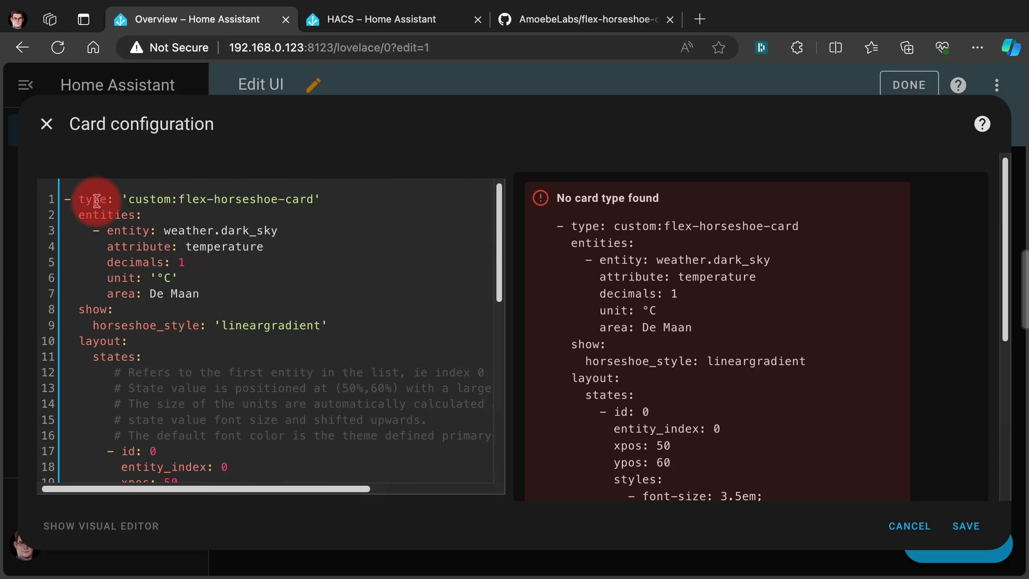
{"action": "left_click", "coordinate": [81, 201]}
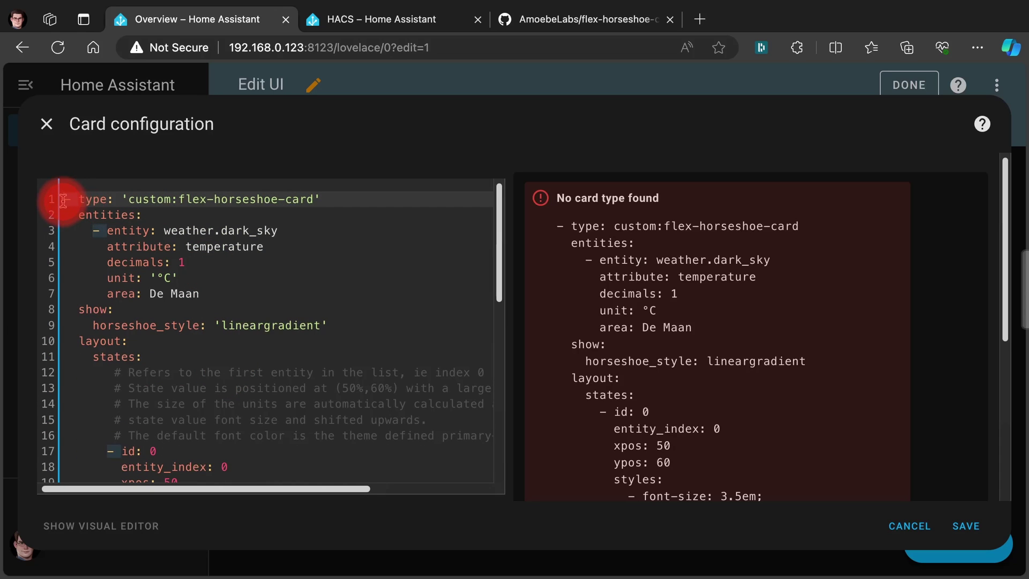
{"action": "left_click", "coordinate": [76, 339]}
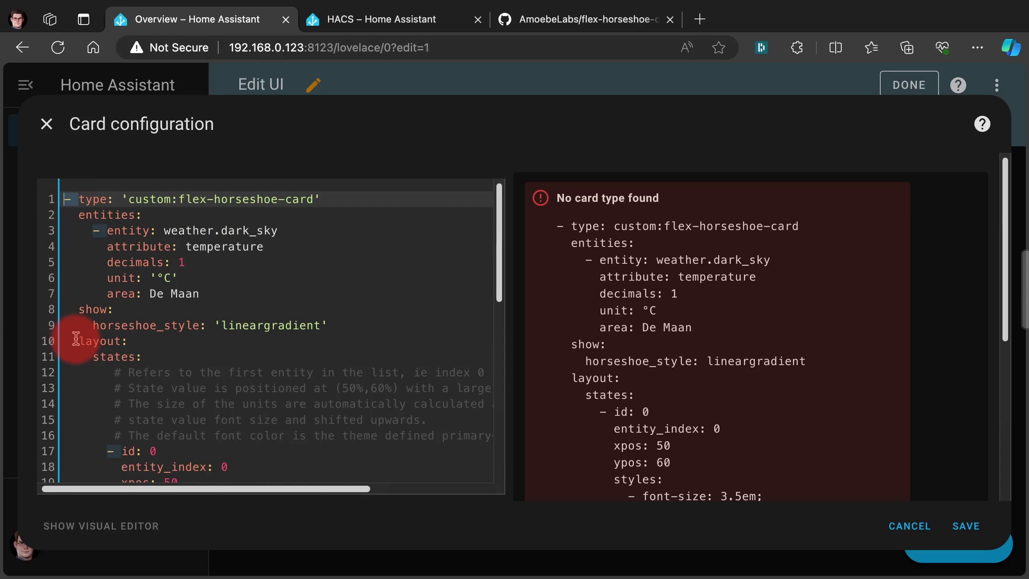
{"action": "key", "text": "BackSpace"}
{"action": "key", "text": "BackSpace"}
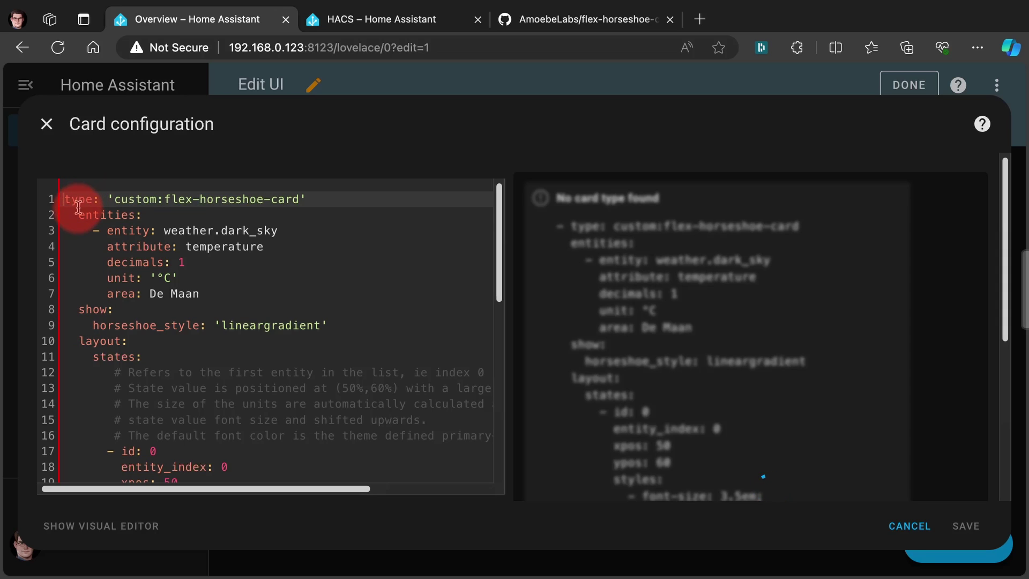
{"action": "left_click_drag", "start_coordinate": [78, 211], "coordinate": [194, 446]}
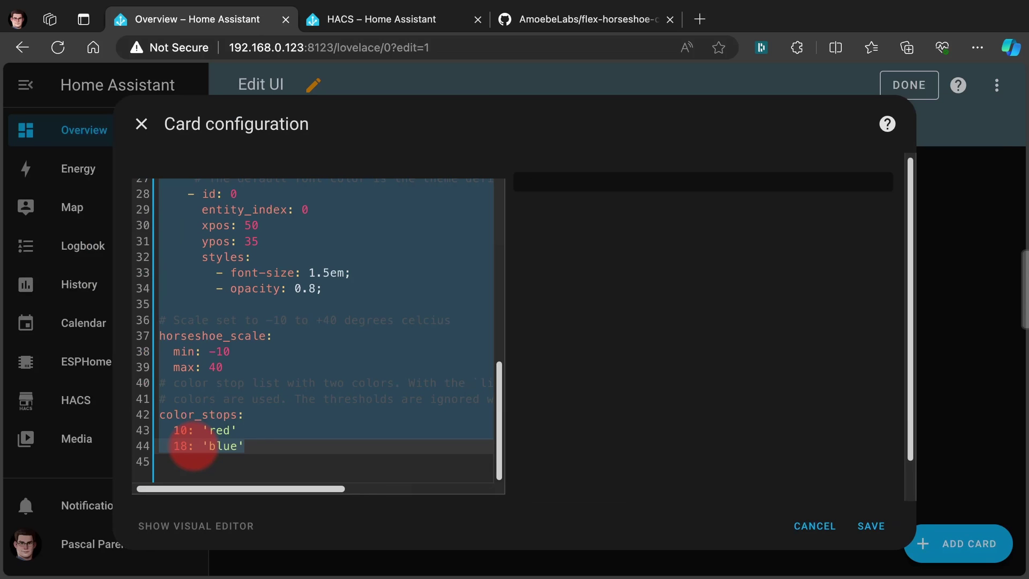
{"action": "left_click", "coordinate": [236, 462]}
{"action": "scroll", "coordinate": [271, 336], "scroll_direction": "up", "scroll_amount": 10}
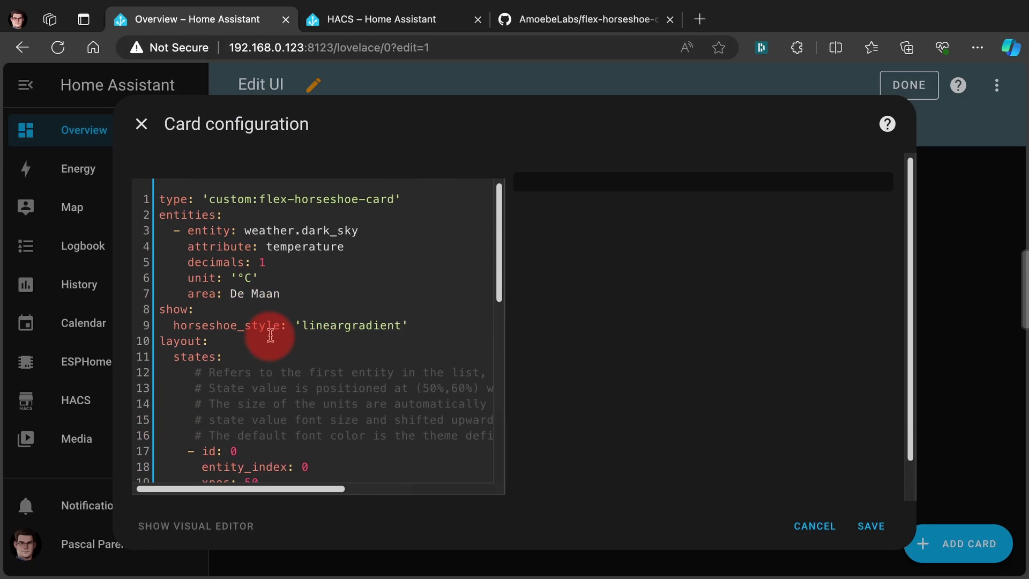
{"action": "left_click_drag", "start_coordinate": [360, 230], "coordinate": [245, 230]}
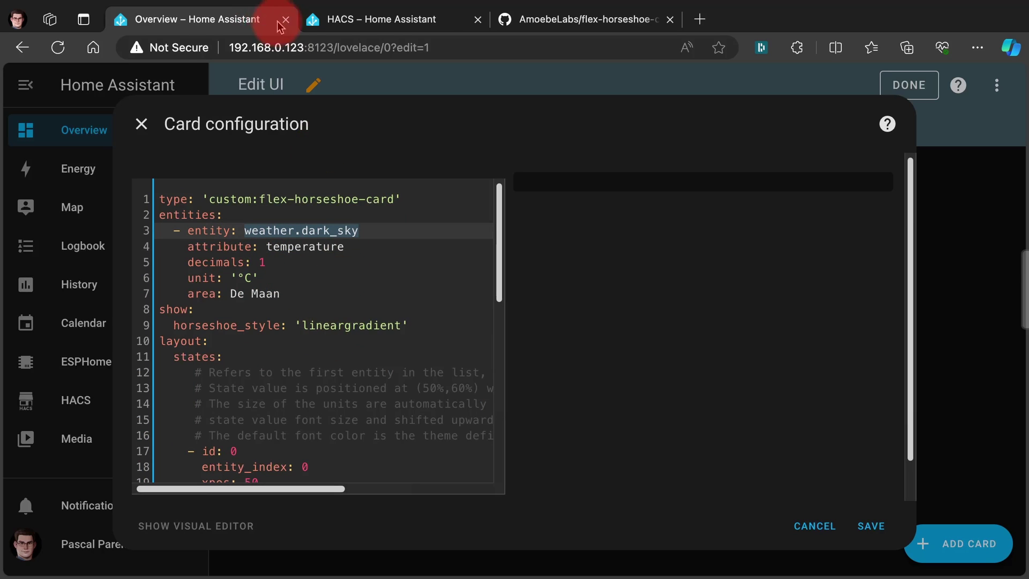
Step: Open the first OpenWeatherMap device under Settings > Devices & services
{"action": "left_click", "coordinate": [327, 21]}
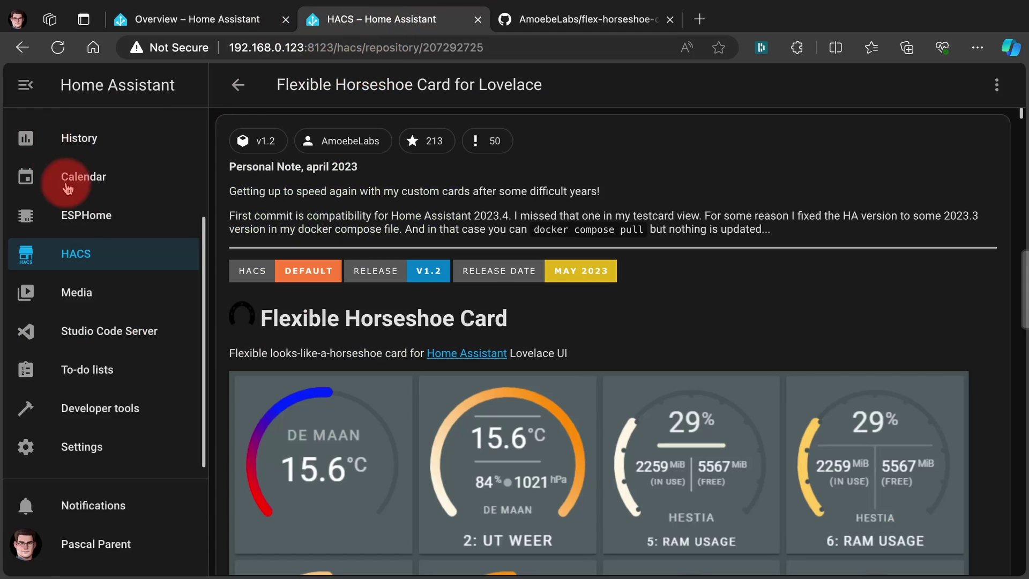
{"action": "left_click", "coordinate": [86, 446]}
{"action": "left_click", "coordinate": [464, 213]}
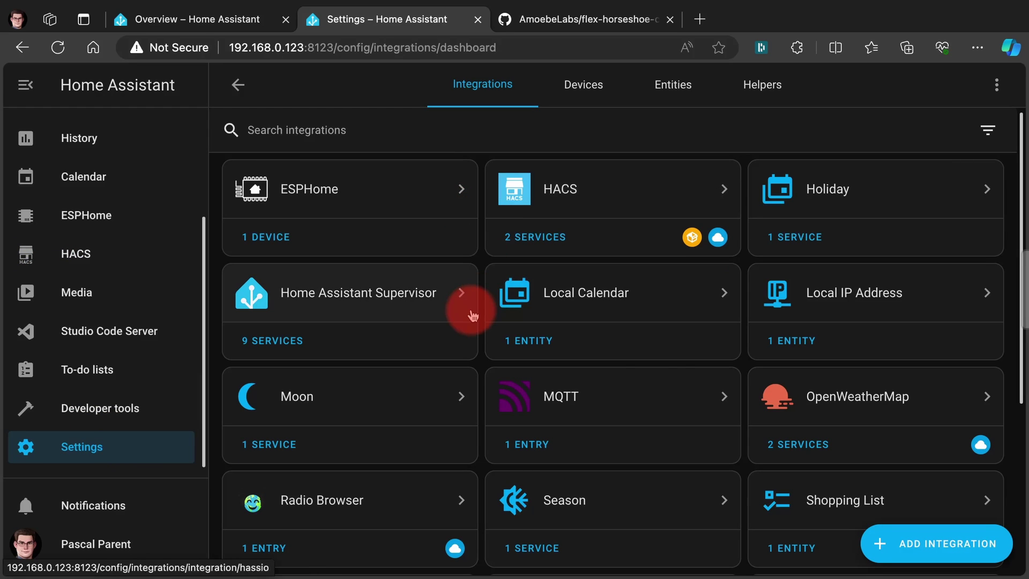
{"action": "left_click", "coordinate": [905, 407]}
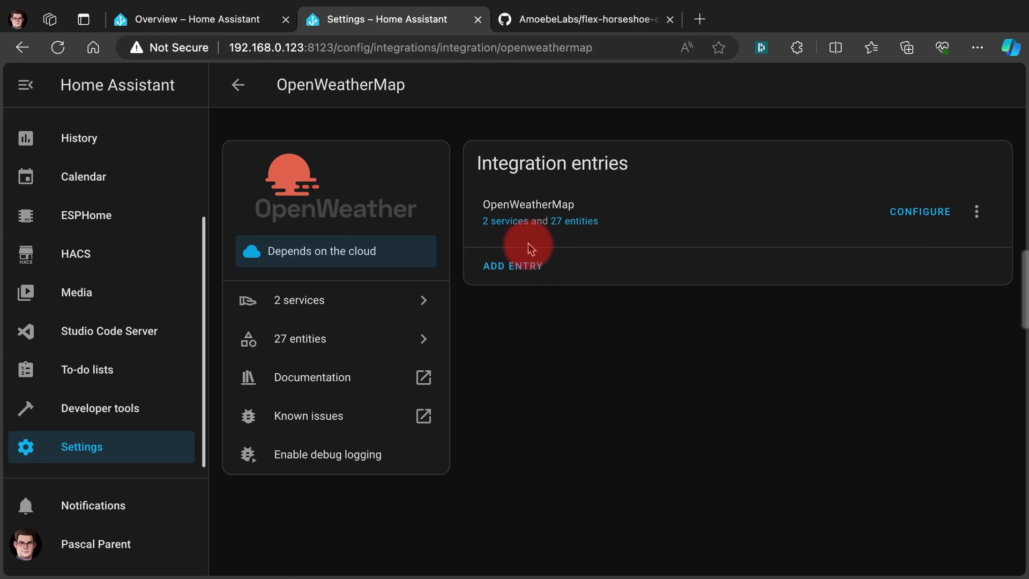
{"action": "left_click", "coordinate": [501, 222]}
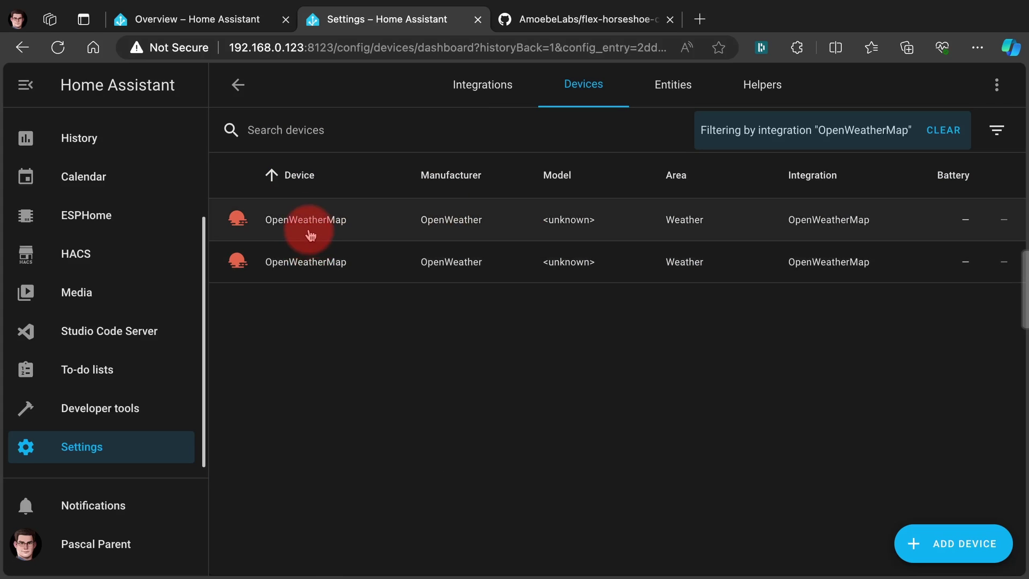
{"action": "left_click", "coordinate": [312, 227]}
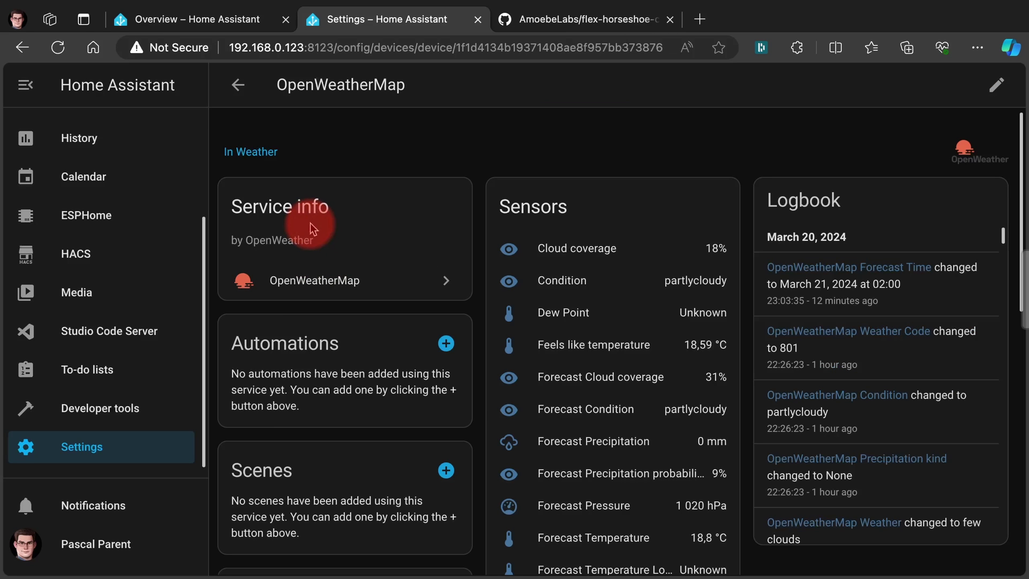
Step: Copy the Temperature sensor's entity ID, sensor.openweathermap_temperature, and return to the card editor
{"action": "scroll", "coordinate": [605, 432], "scroll_direction": "down", "scroll_amount": 3}
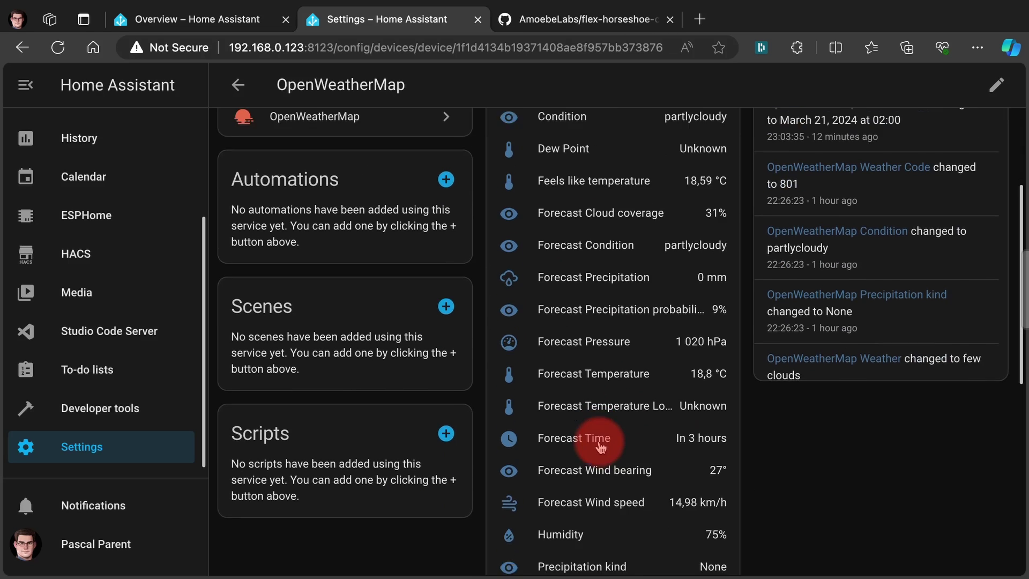
{"action": "scroll", "coordinate": [601, 446], "scroll_direction": "down", "scroll_amount": 3}
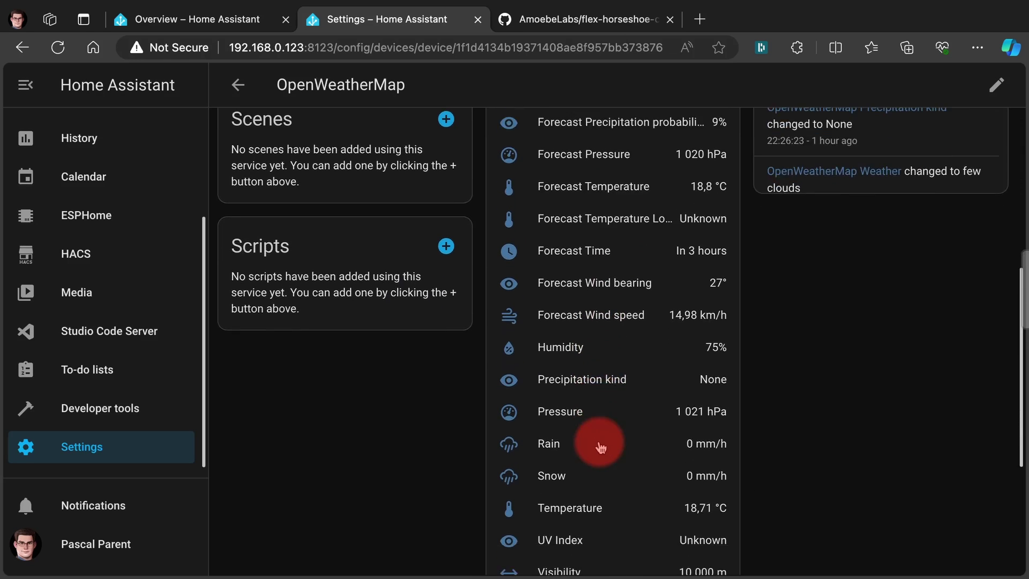
{"action": "left_click", "coordinate": [576, 512]}
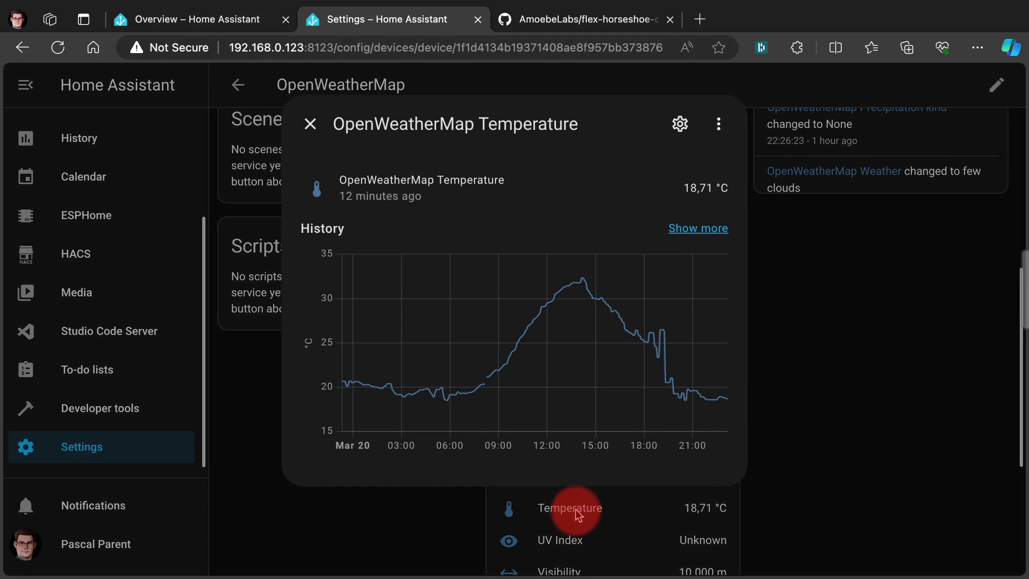
{"action": "left_click", "coordinate": [680, 127]}
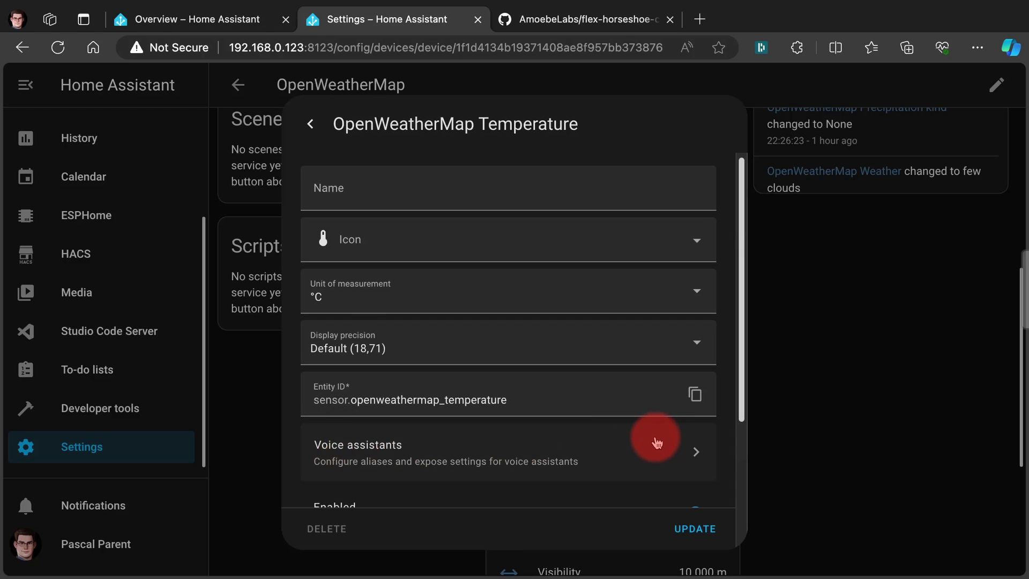
{"action": "left_click", "coordinate": [694, 400]}
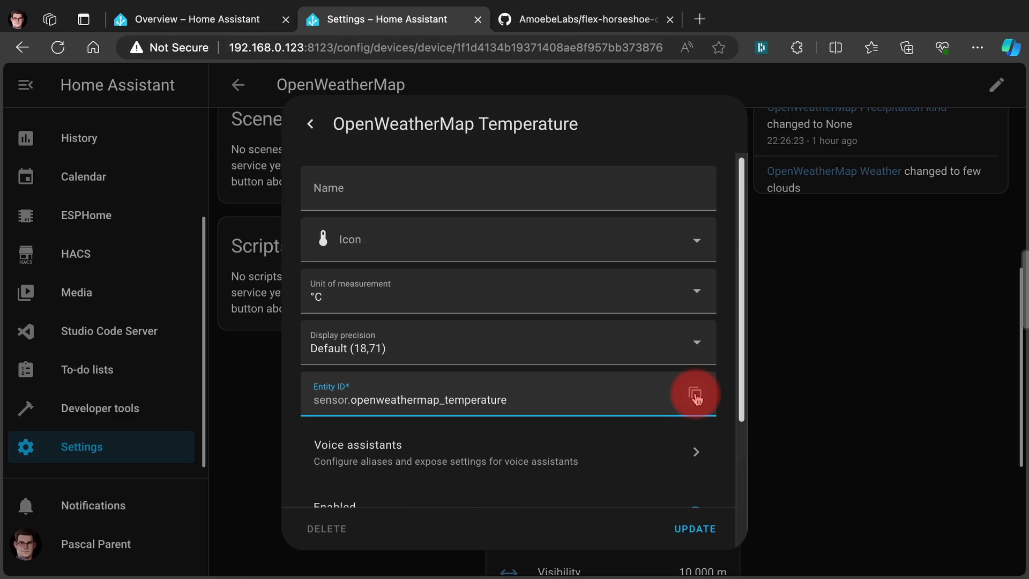
{"action": "left_click", "coordinate": [311, 124]}
{"action": "left_click", "coordinate": [282, 185]}
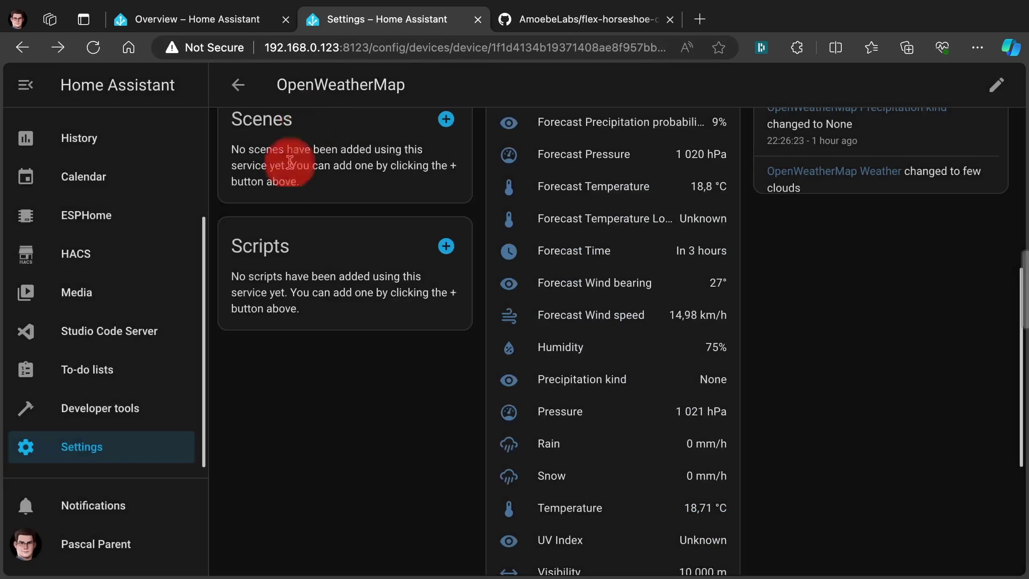
{"action": "left_click", "coordinate": [138, 19]}
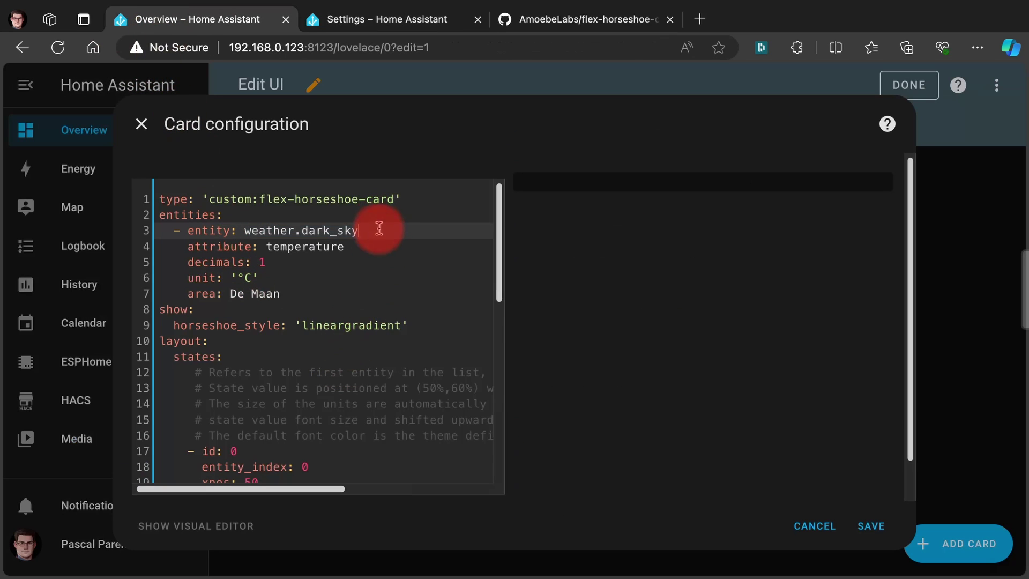
Step: Swap weather.dark_sky for sensor.openweathermap_temperature, relabel De Maan as Johannesburg, and save the card
{"action": "left_click_drag", "start_coordinate": [269, 223], "coordinate": [244, 229]}
{"action": "key", "text": "ctrl+v"}
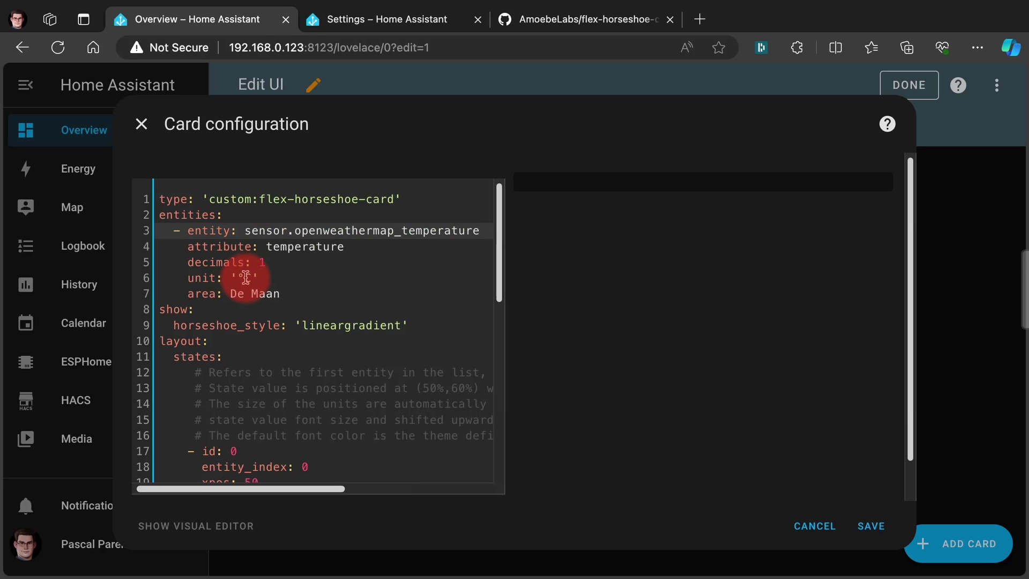
{"action": "left_click_drag", "start_coordinate": [279, 293], "coordinate": [230, 293]}
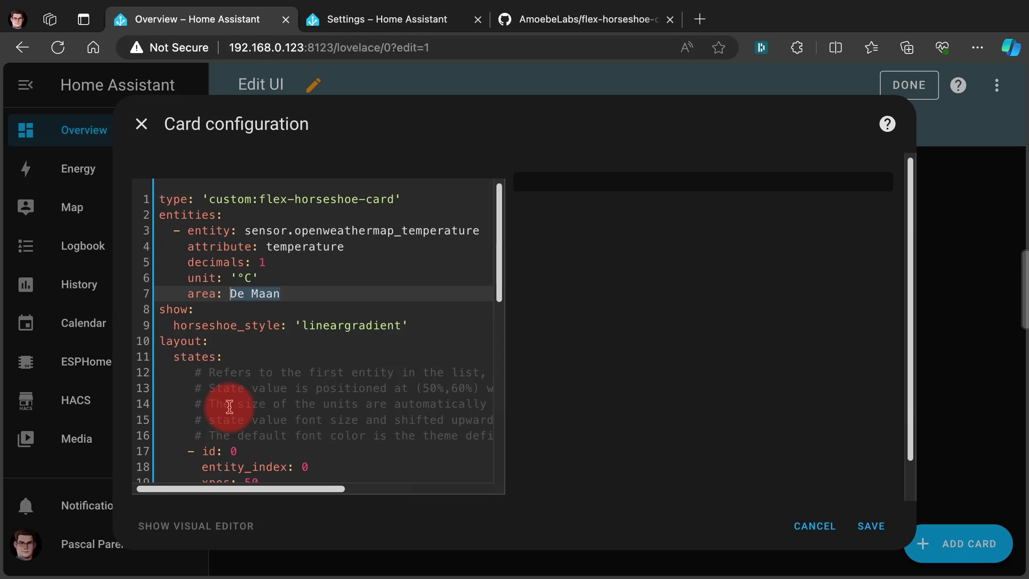
{"action": "type", "text": "Johannesburg"}
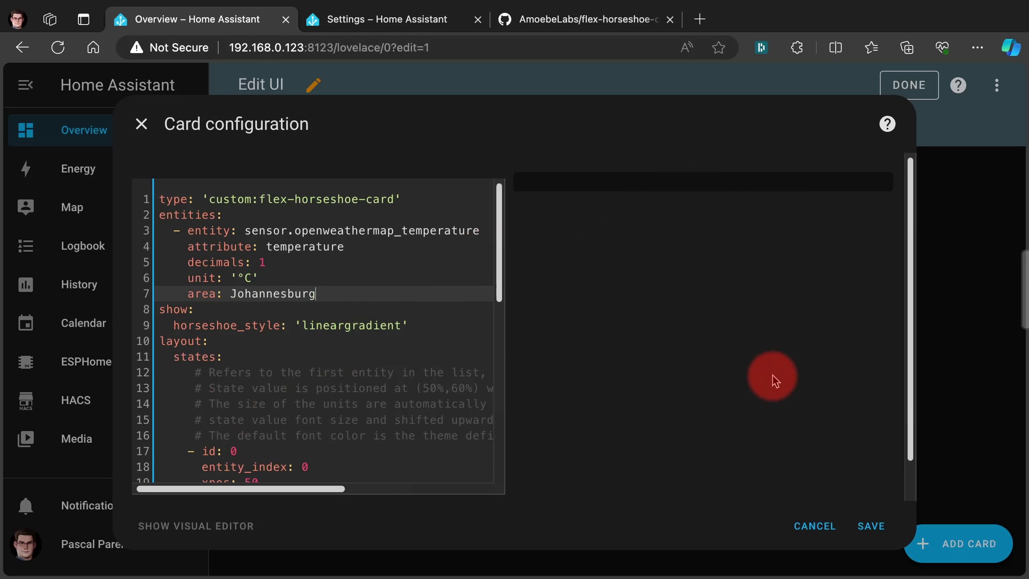
{"action": "key", "text": "Down"}
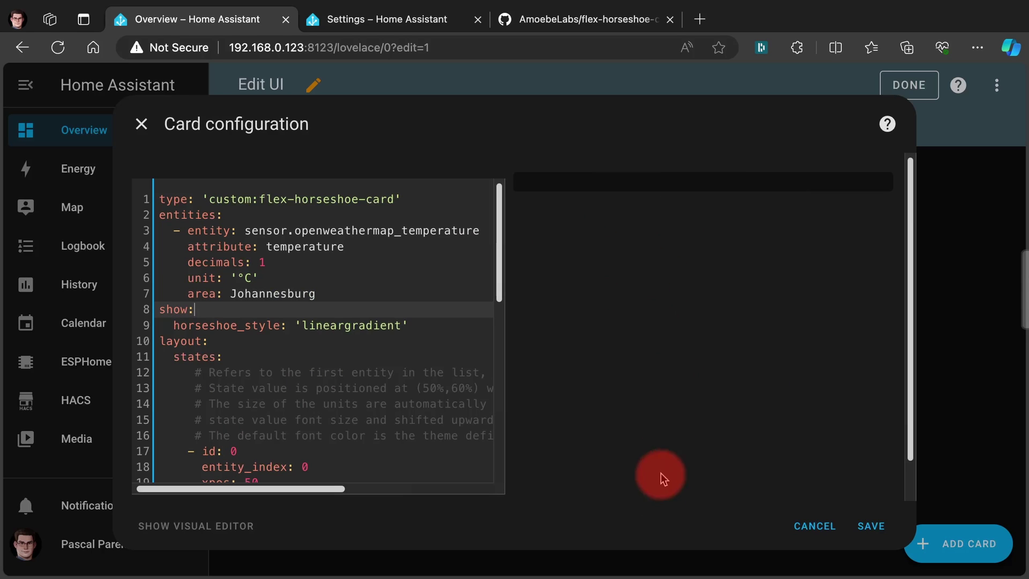
{"action": "left_click", "coordinate": [871, 526]}
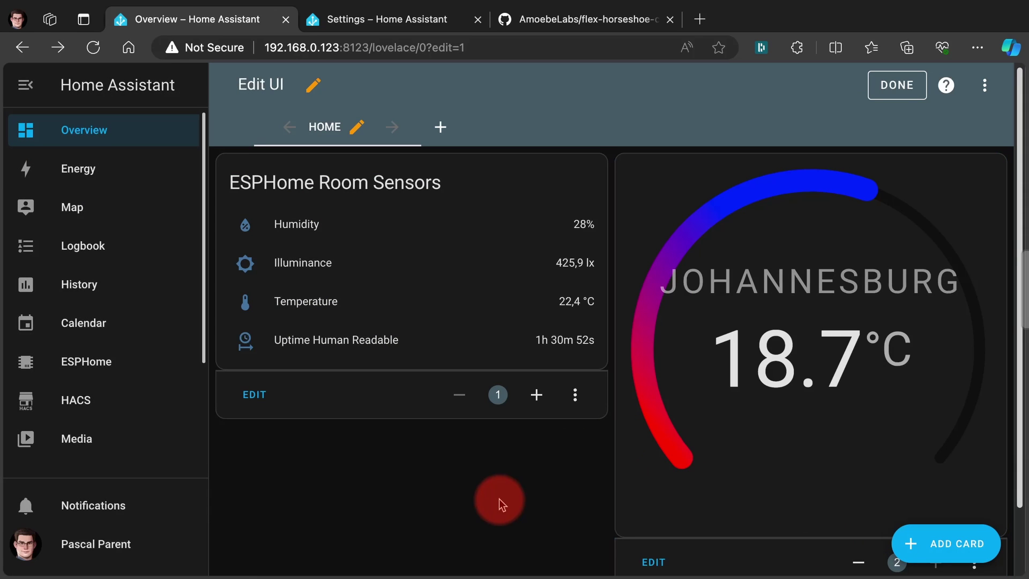
Step: Collapse the navigation sidebar to icons so the Johannesburg horseshoe card gets more width
{"action": "left_click", "coordinate": [25, 85]}
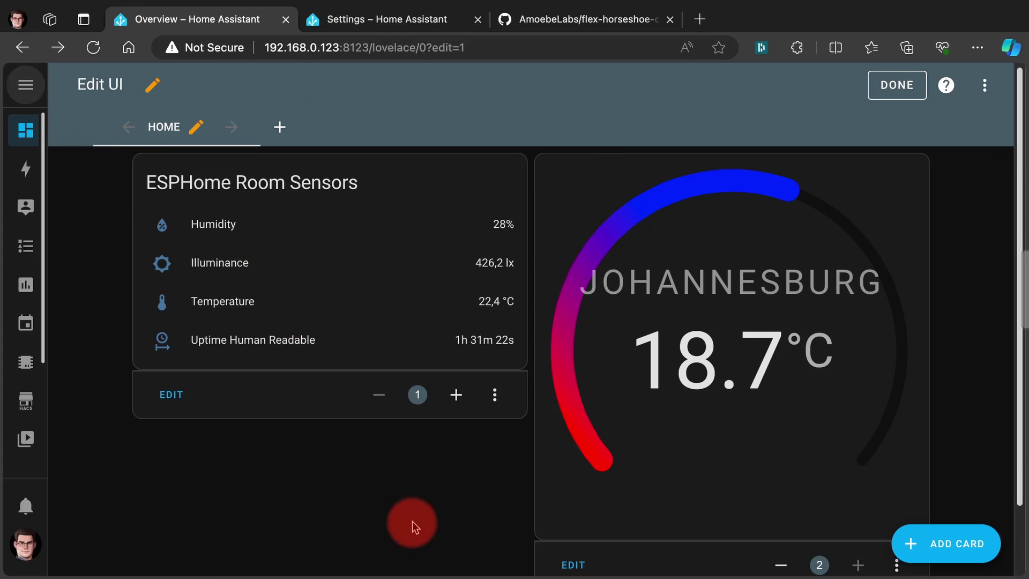